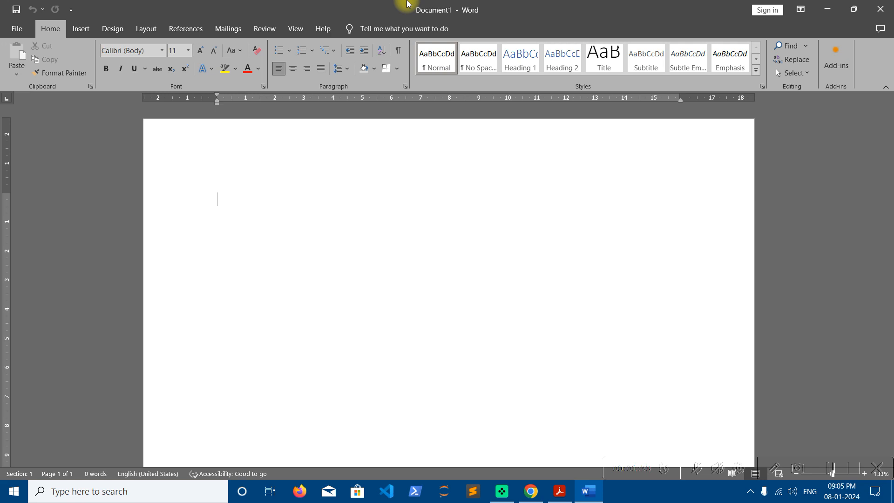
# - Generate ten paragraphs of sample text with the =rand(10,1) formula
pyautogui.write('=')
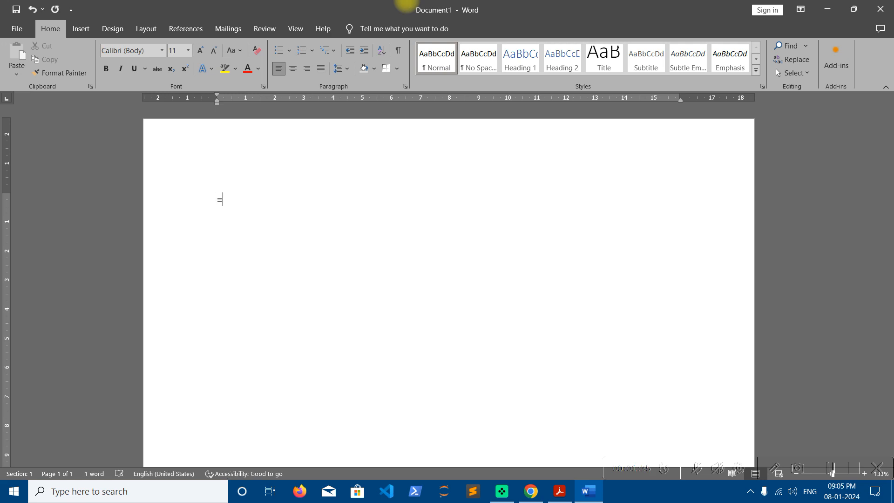
pyautogui.write('rand(10,1)')
pyautogui.press('Return')
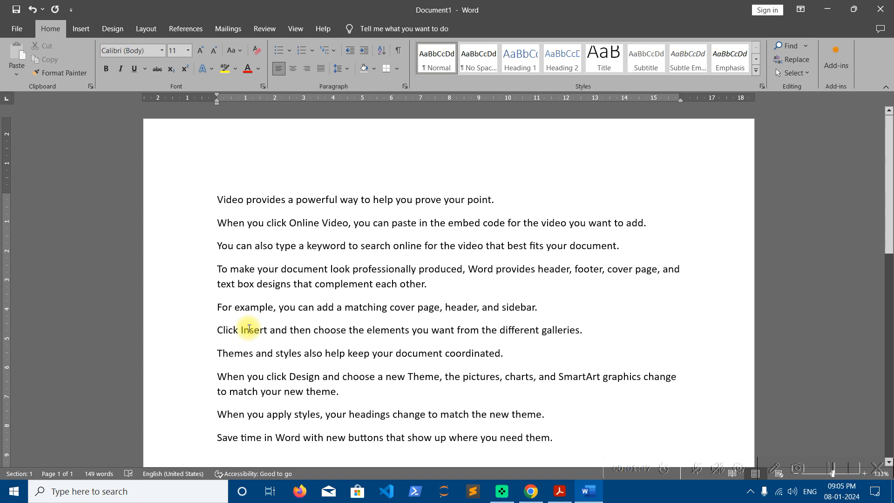
# - Apply filled round bullets to all the sample paragraphs
pyautogui.hotkey('ctrl', 'a')
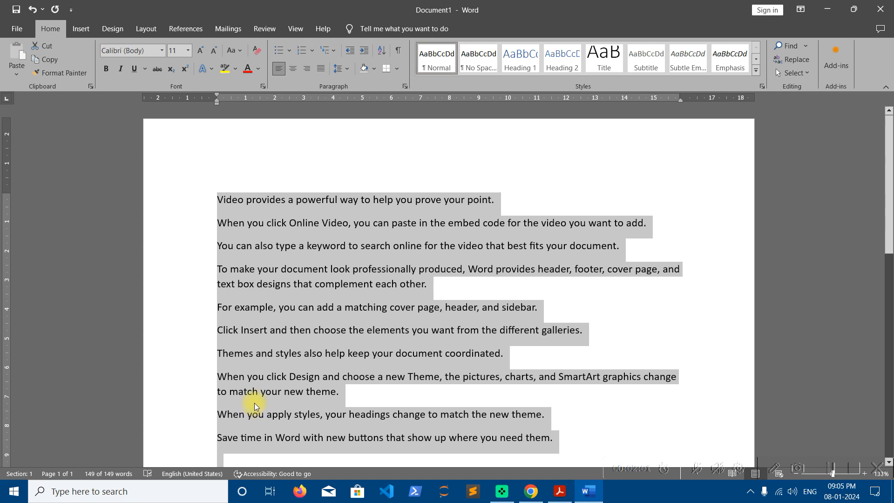
pyautogui.click(290, 51)
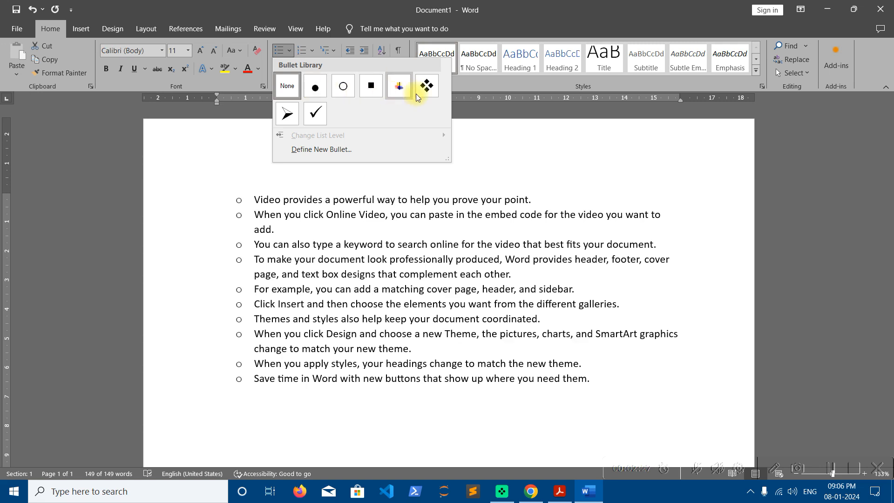
pyautogui.click(319, 91)
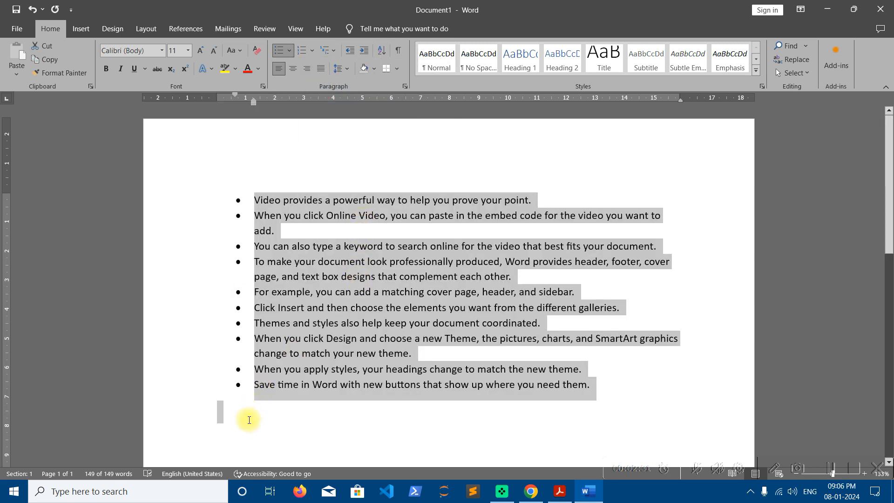
pyautogui.click(248, 428)
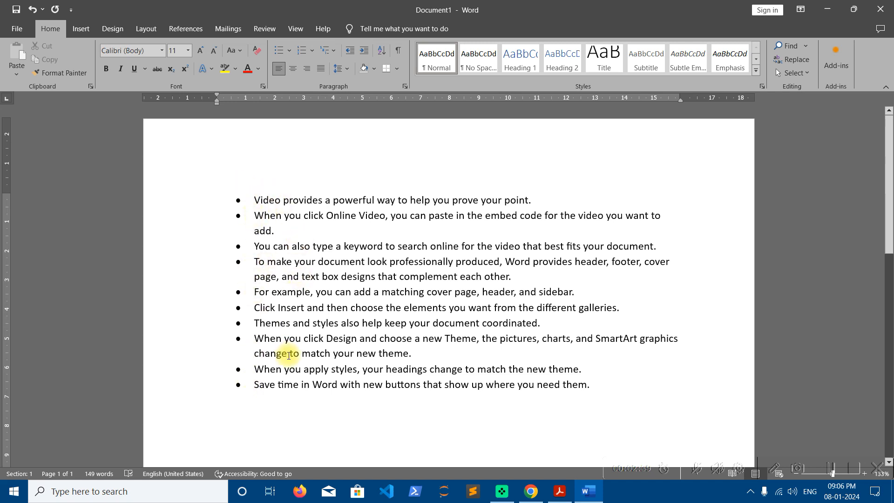
pyautogui.click(602, 386)
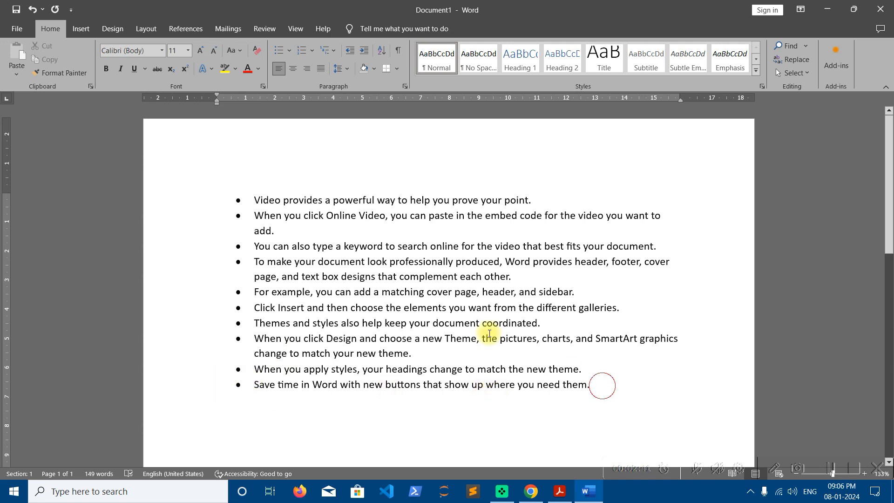
# - Convert the bulleted paragraphs into a numbered list using the 1. 2. 3. format
pyautogui.moveTo(489, 333); pyautogui.dragTo(237, 178)
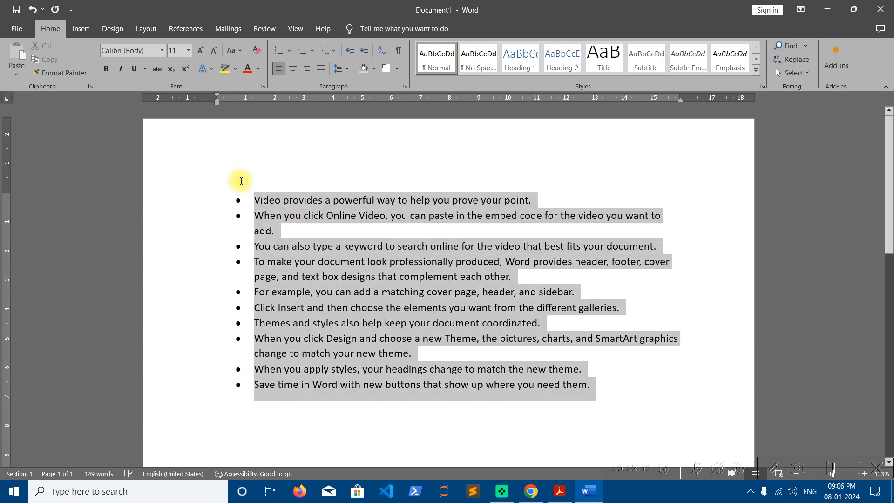
pyautogui.click(313, 50)
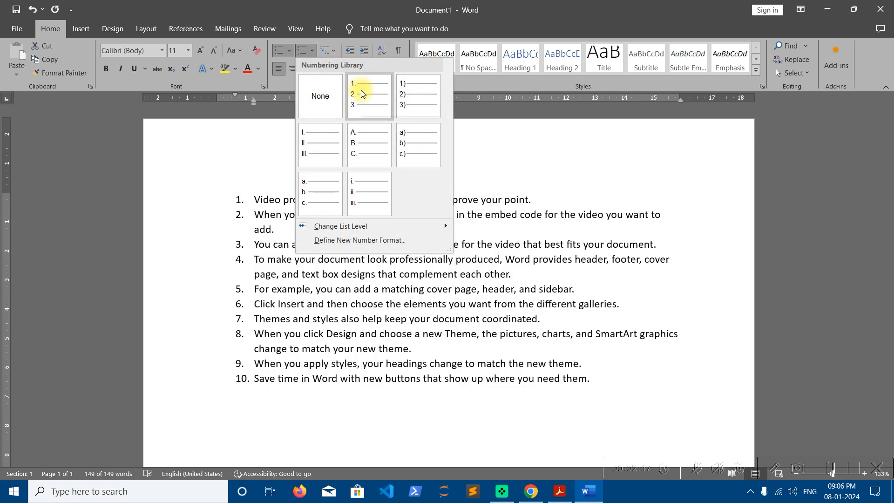
pyautogui.click(363, 92)
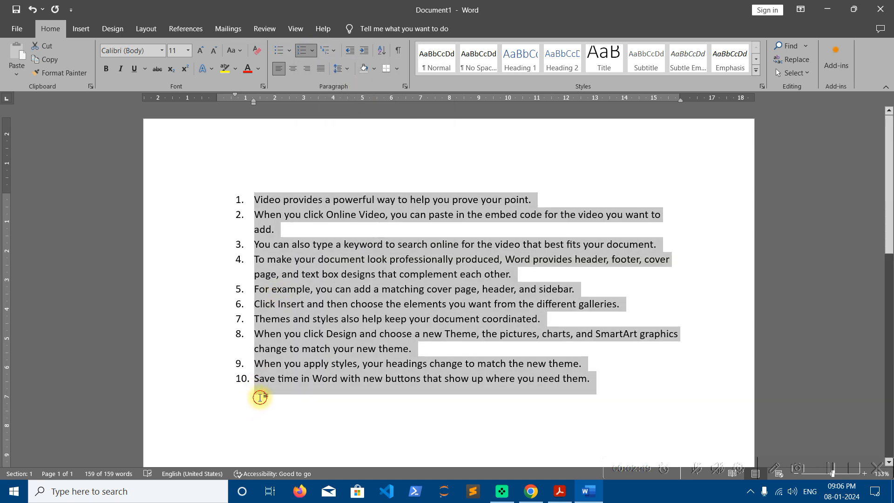
# - Add the line "Bullets: Unordered List" below the list
pyautogui.click(255, 402)
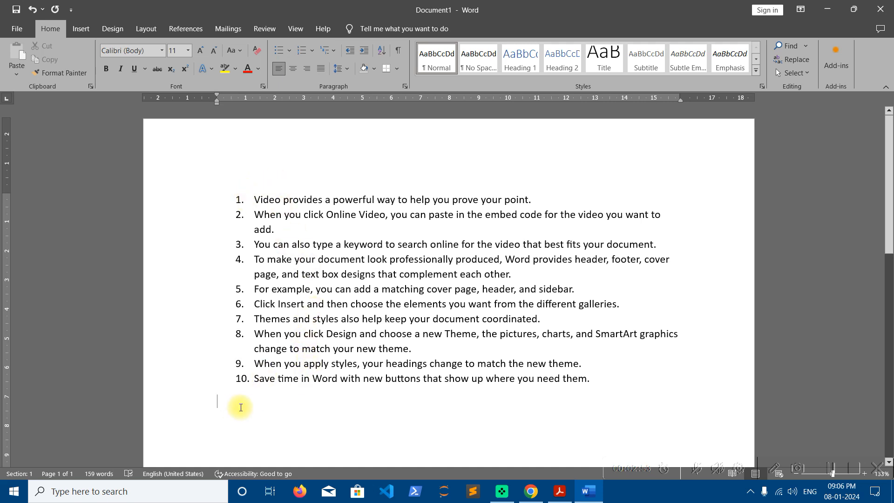
pyautogui.write('Bull')
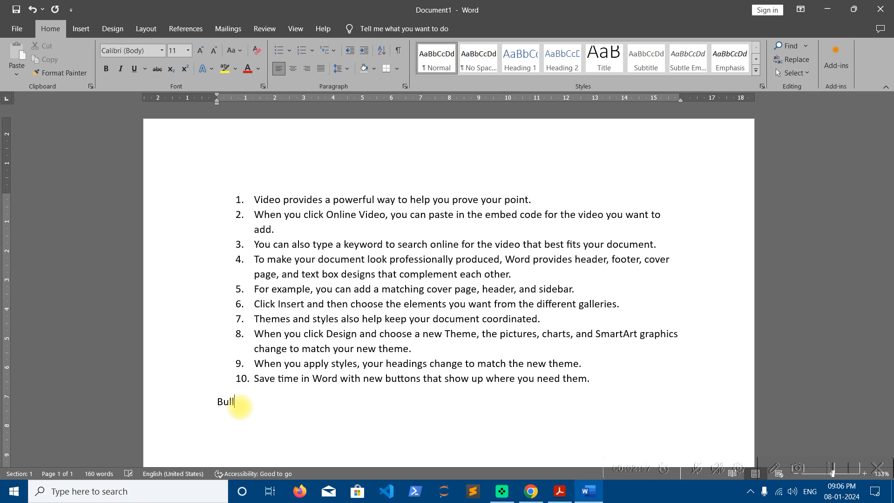
pyautogui.write('ets: Unordered List')
# - Enlarge the "Bullets: Unordered List" line's font to 24 pt
pyautogui.tripleClick(239, 407)
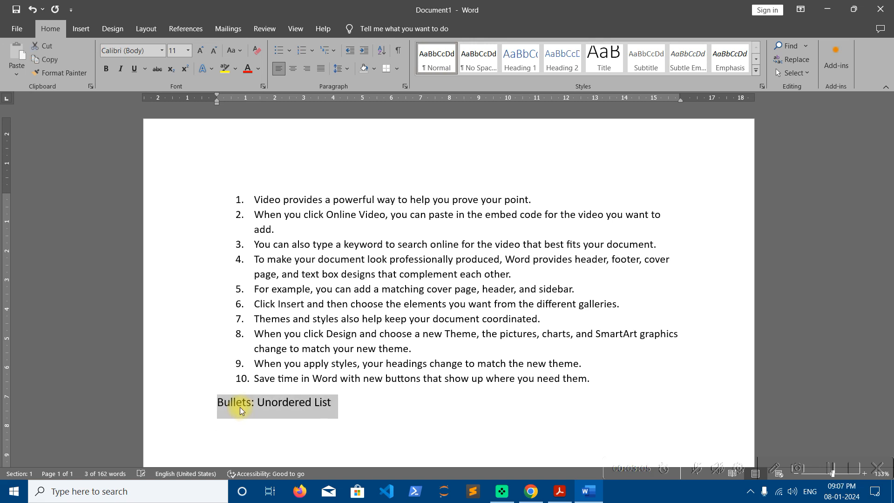
pyautogui.hotkey('ctrl', 'shift', '.')
pyautogui.hotkey('ctrl', 'shift', '.')
pyautogui.hotkey('ctrl', 'shift', '.')
pyautogui.hotkey('ctrl', 'shift', '.')
pyautogui.hotkey('ctrl', 'shift', '.')
pyautogui.hotkey('ctrl', 'shift', '.')
pyautogui.hotkey('ctrl', 'shift', '.')
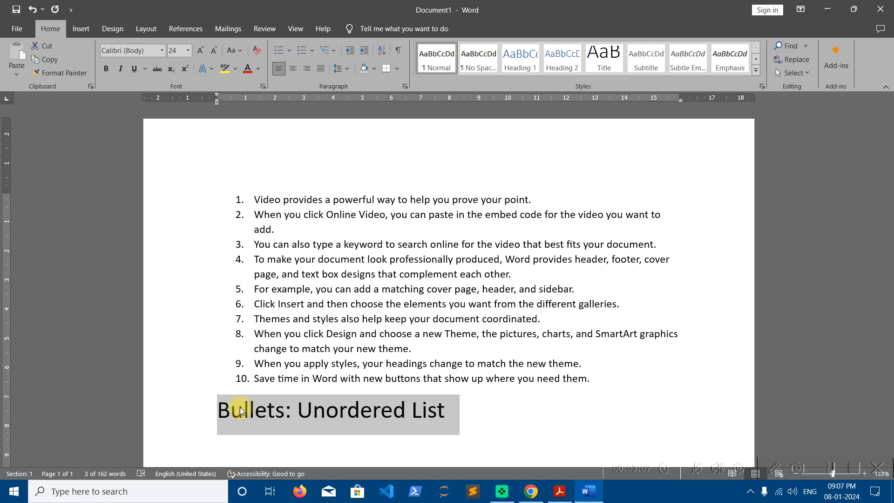
# - Add a new line below reading "Numbering: Ordered List"
pyautogui.press('Down')
pyautogui.write('Numbering:')
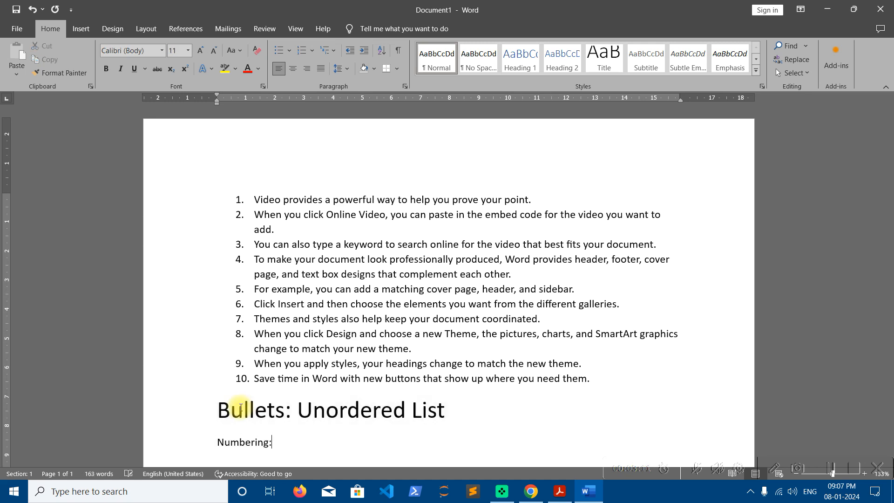
pyautogui.write(' Ordered List')
# - Enlarge the "Numbering: Ordered List" line's font to 22 pt
pyautogui.hotkey('shift', 'Home')
pyautogui.hotkey('ctrl', 'shift', '.')
pyautogui.hotkey('ctrl', 'shift', '.')
pyautogui.hotkey('ctrl', 'shift', '.')
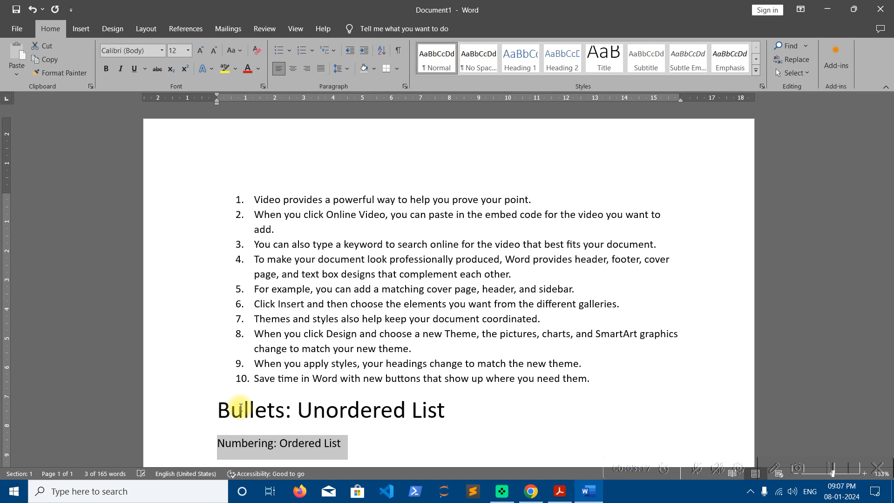
pyautogui.hotkey('ctrl', 'shift', '.')
pyautogui.hotkey('ctrl', 'shift', '.')
pyautogui.hotkey('ctrl', 'shift', '.')
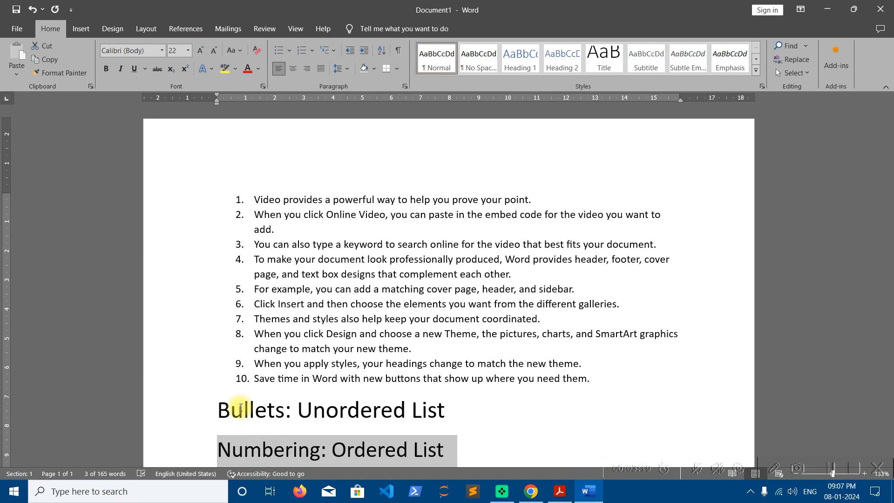
# - Select portions of the two heading lines one after another
pyautogui.click(289, 418)
pyautogui.scroll(-2, 294, 419)
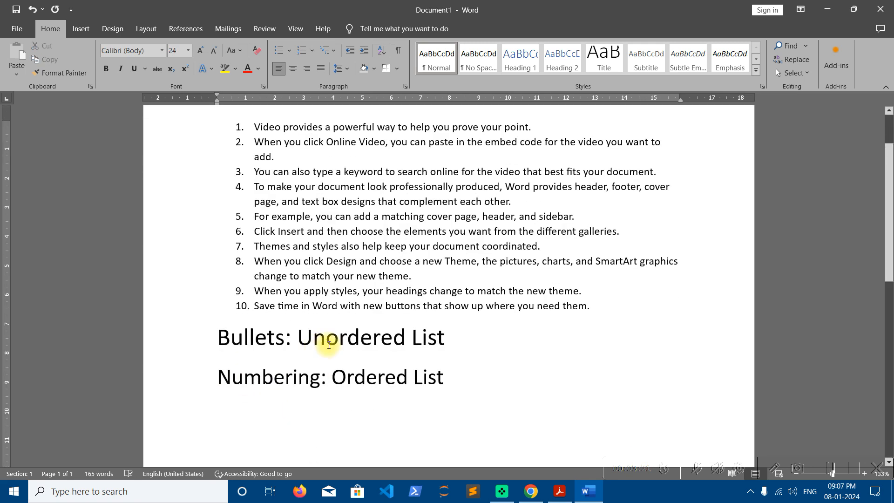
pyautogui.moveTo(444, 339); pyautogui.dragTo(298, 339)
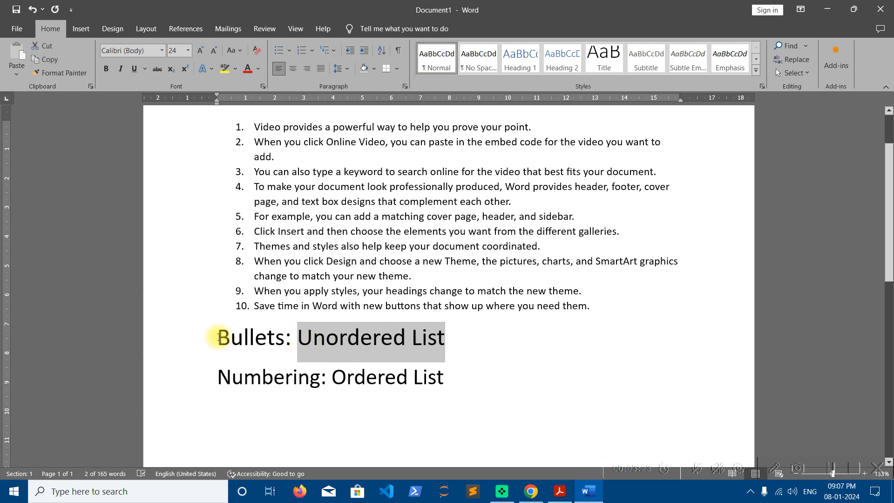
pyautogui.moveTo(219, 337); pyautogui.dragTo(289, 339)
pyautogui.moveTo(449, 379); pyautogui.dragTo(332, 380)
pyautogui.moveTo(215, 377); pyautogui.dragTo(324, 381)
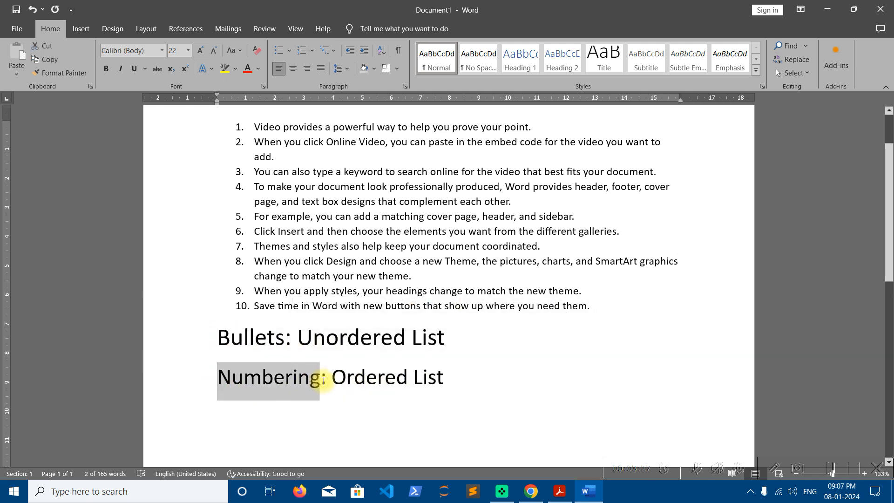
pyautogui.scroll(3, 250, 359)
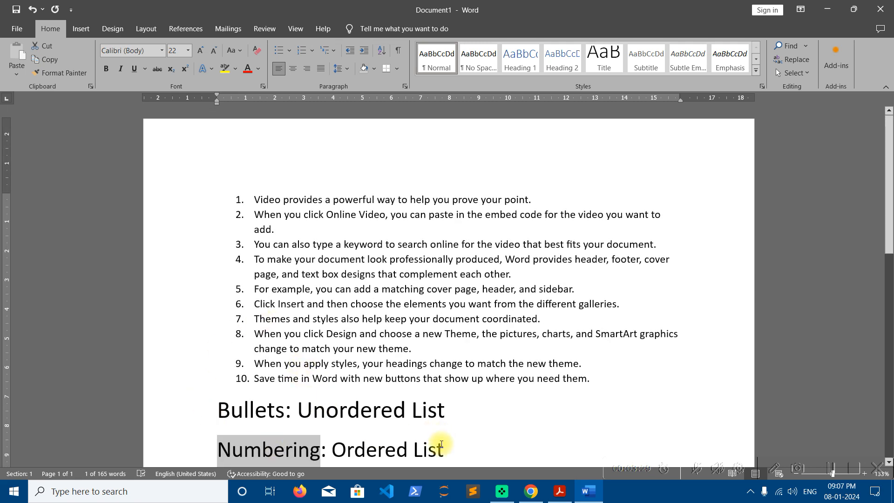
# - Add an eleventh numbered item reading "This is a sample para." after the last list item
pyautogui.click(598, 375)
pyautogui.scroll(-1, 545, 393)
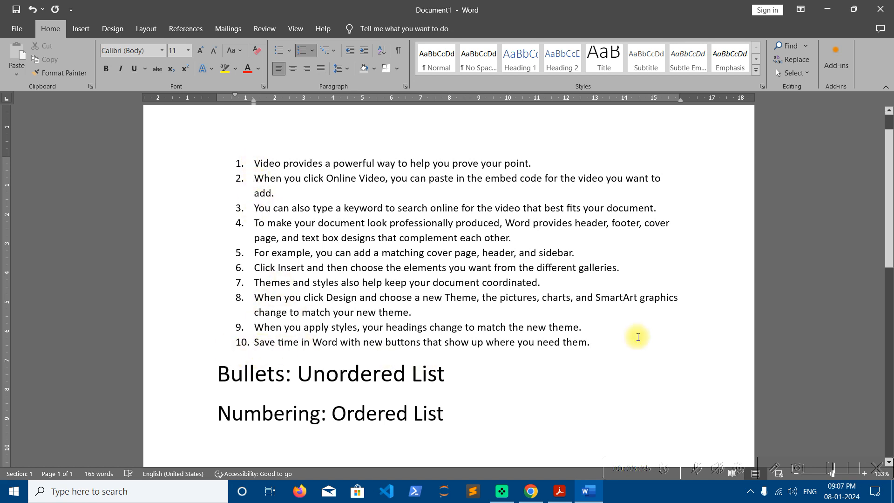
pyautogui.click(589, 342)
pyautogui.press('Return')
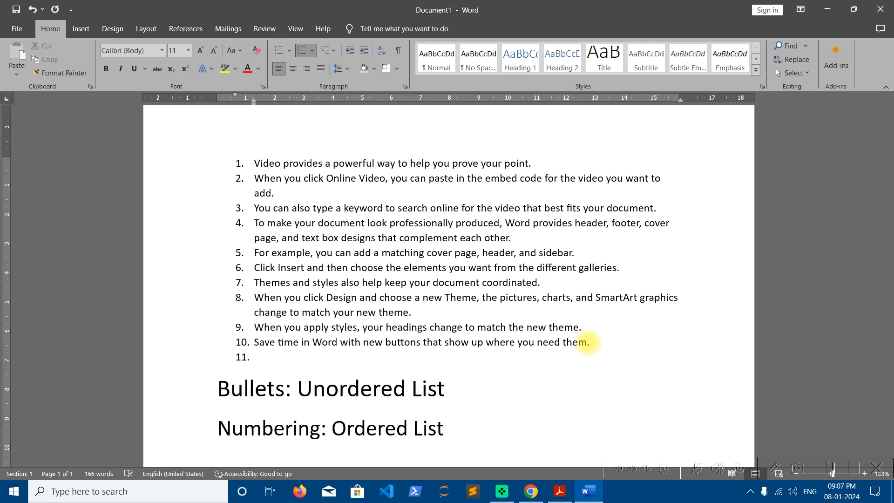
pyautogui.write('This is a sample para.')
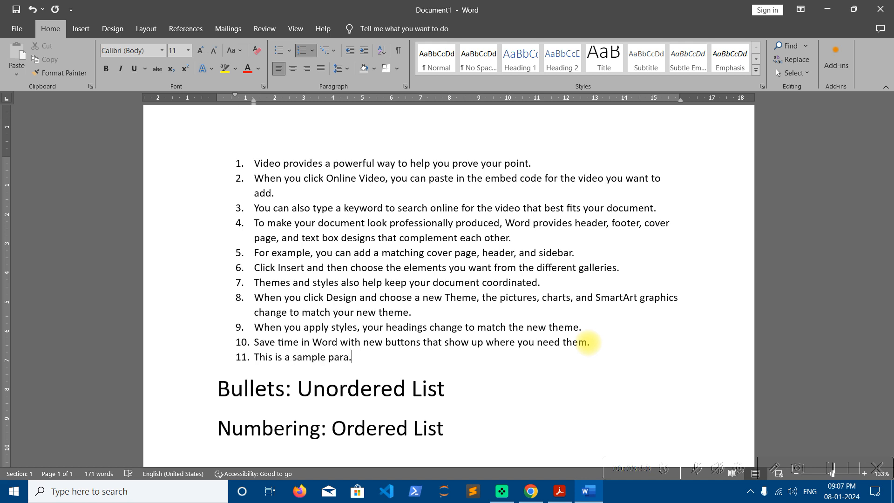
# - Add an empty line after the list and end the numbering on it
pyautogui.press('Return')
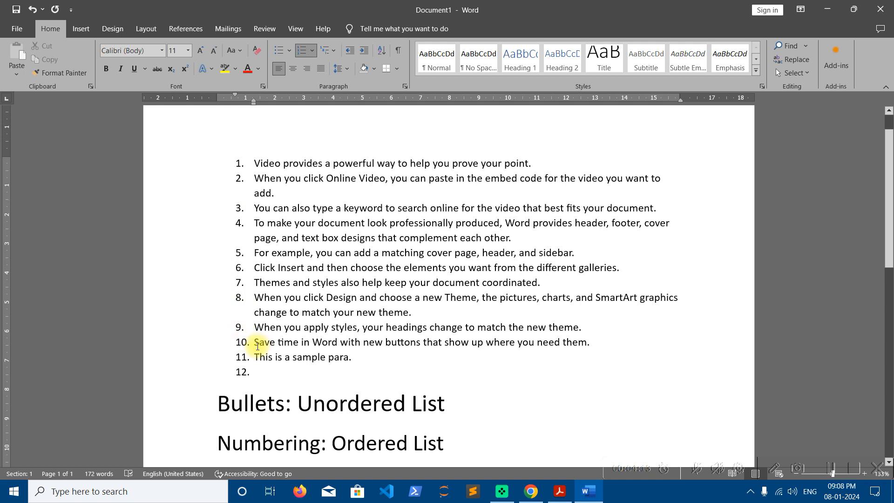
pyautogui.click(313, 51)
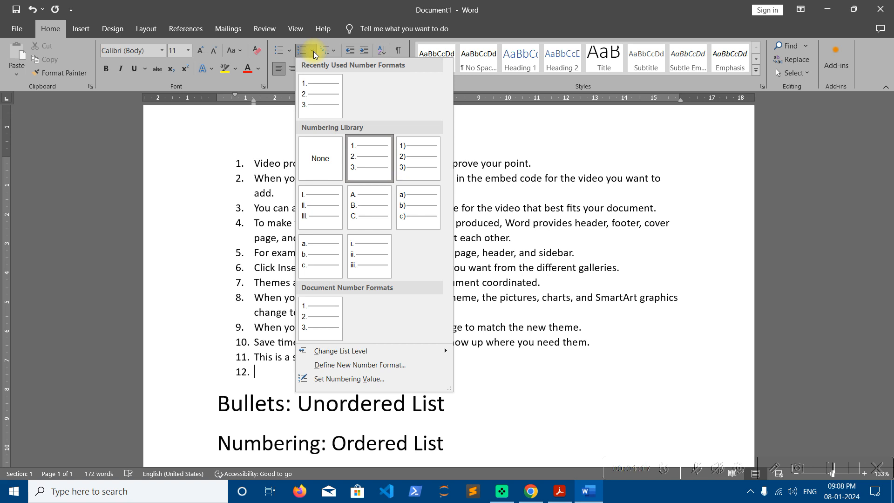
pyautogui.click(506, 260)
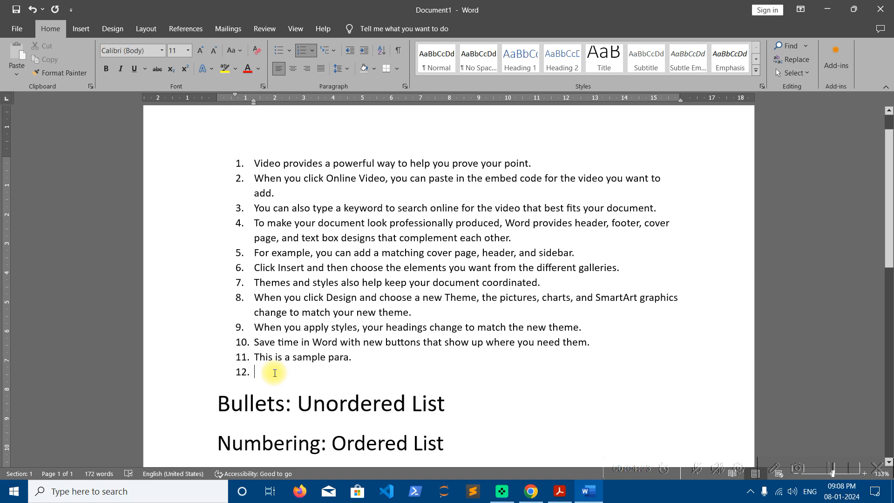
pyautogui.press('Return')
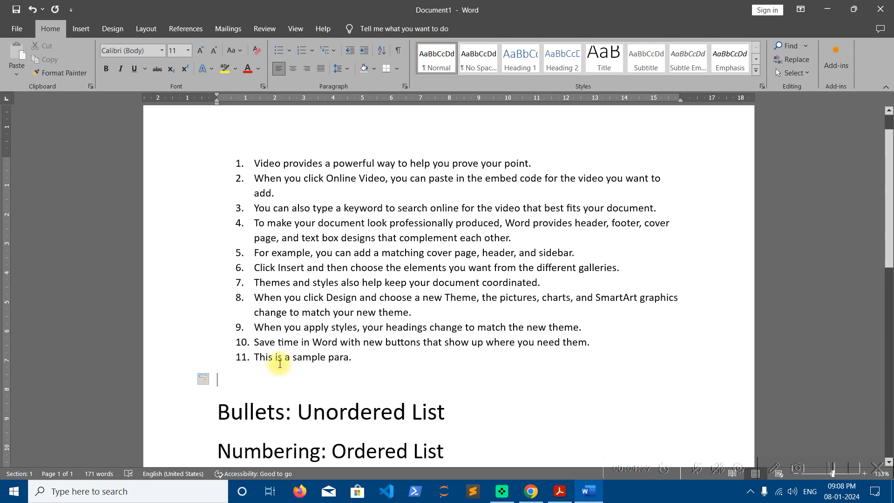
# - Change the list numbering to the lowercase a. b. c. letter format
pyautogui.moveTo(349, 356); pyautogui.dragTo(233, 163)
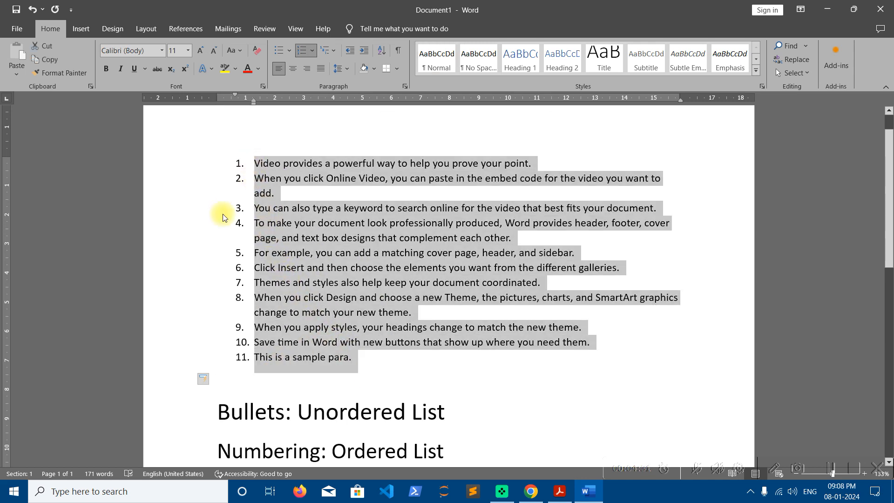
pyautogui.click(272, 237)
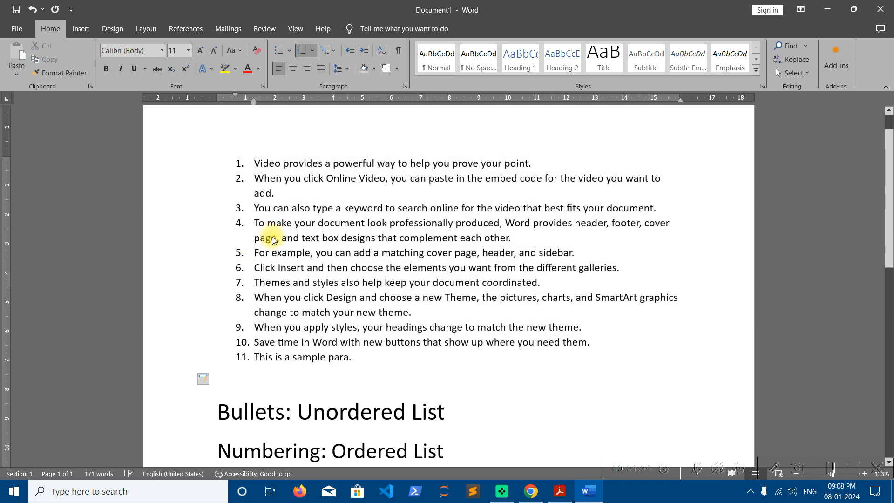
pyautogui.click(265, 178)
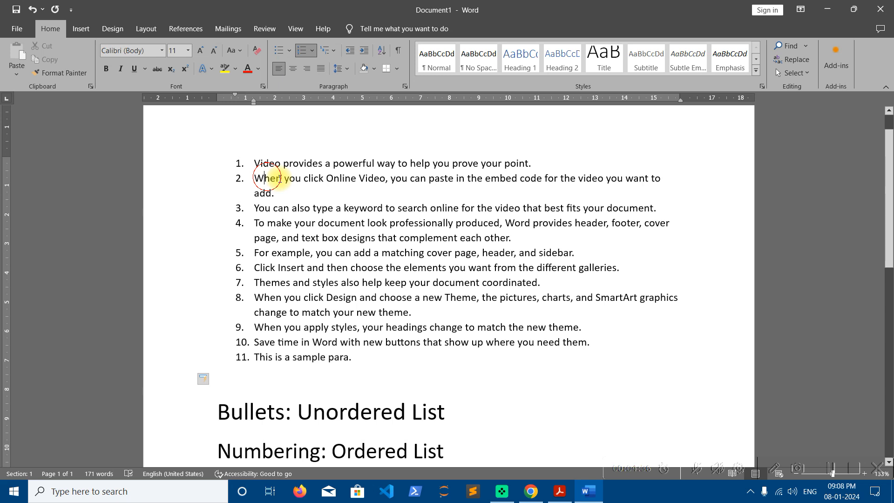
pyautogui.click(312, 50)
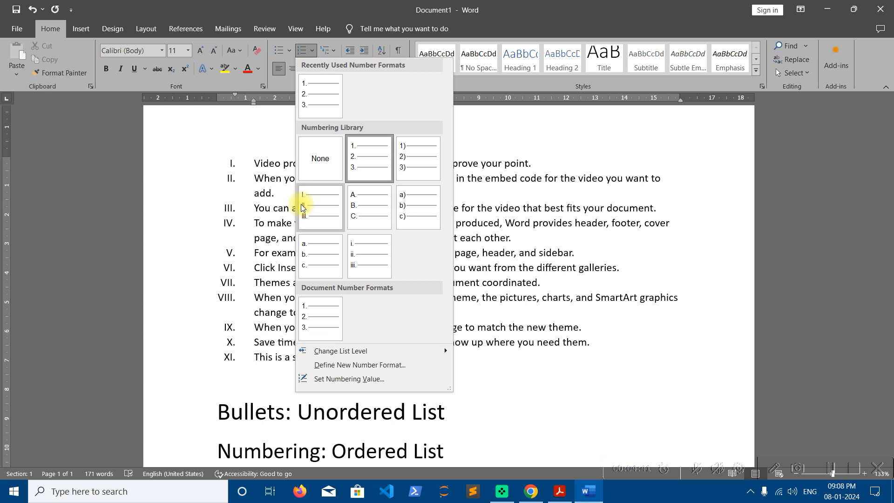
pyautogui.click(326, 255)
pyautogui.click(333, 283)
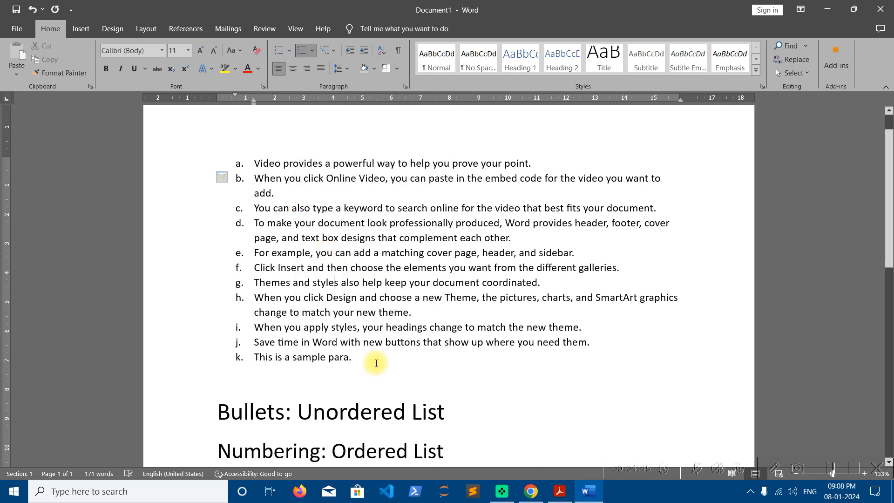
pyautogui.click(354, 358)
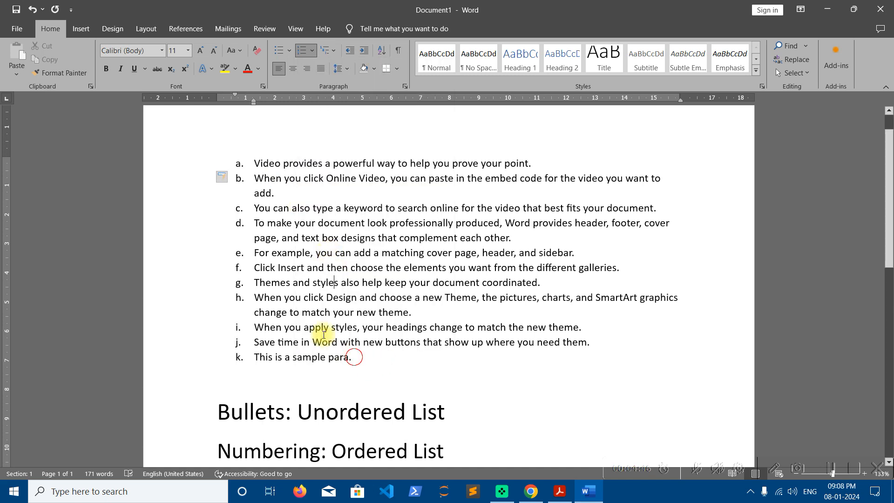
# - Select the whole list and define a new number format using the 1st, 2nd, 3rd style with left alignment
pyautogui.moveTo(324, 334); pyautogui.dragTo(255, 161)
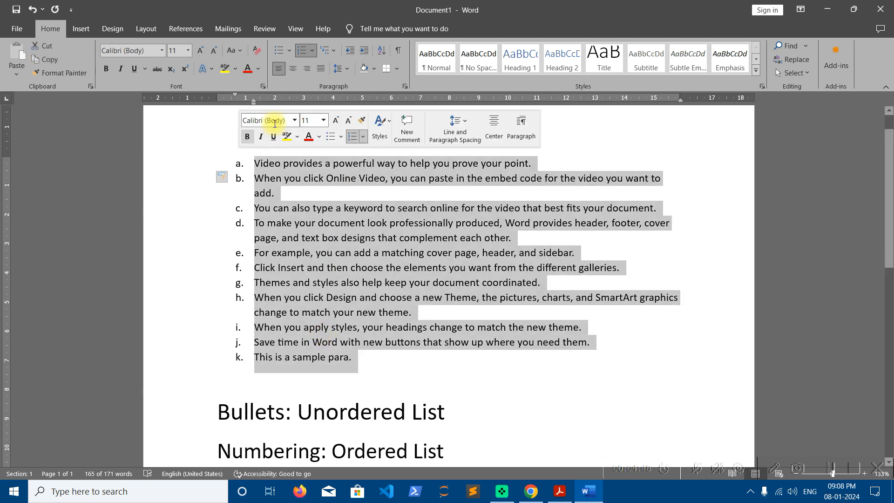
pyautogui.click(314, 50)
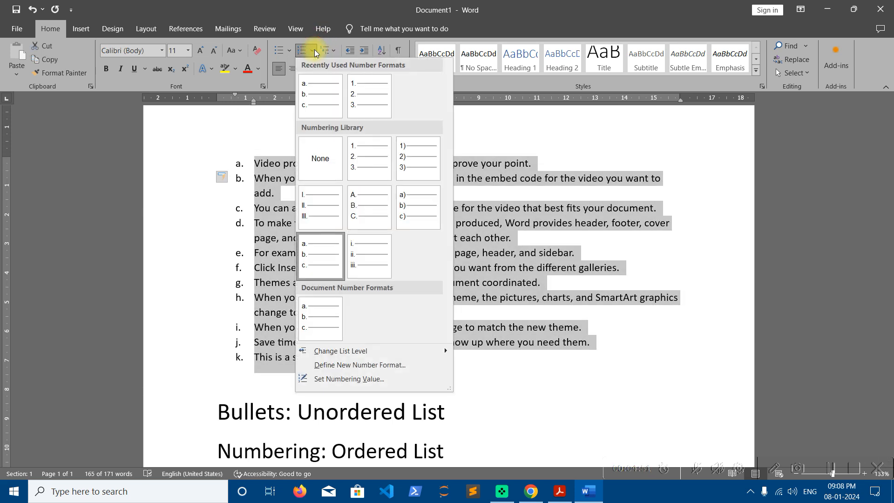
pyautogui.click(359, 370)
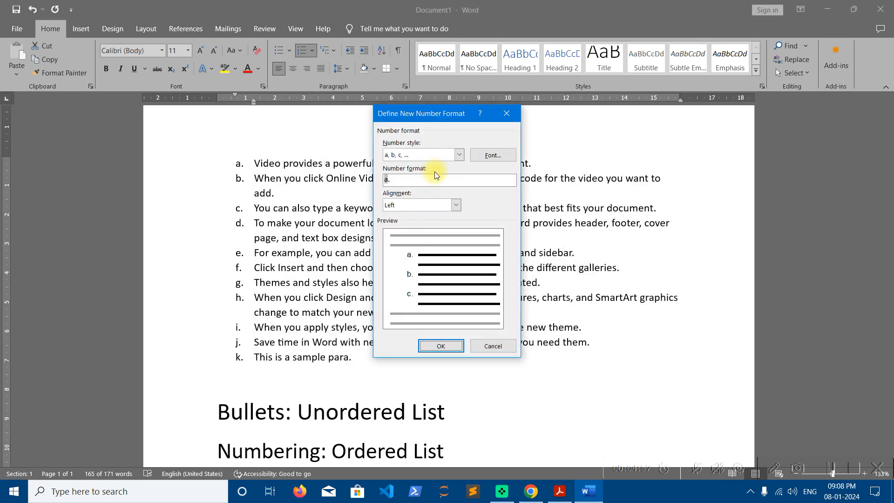
pyautogui.click(459, 154)
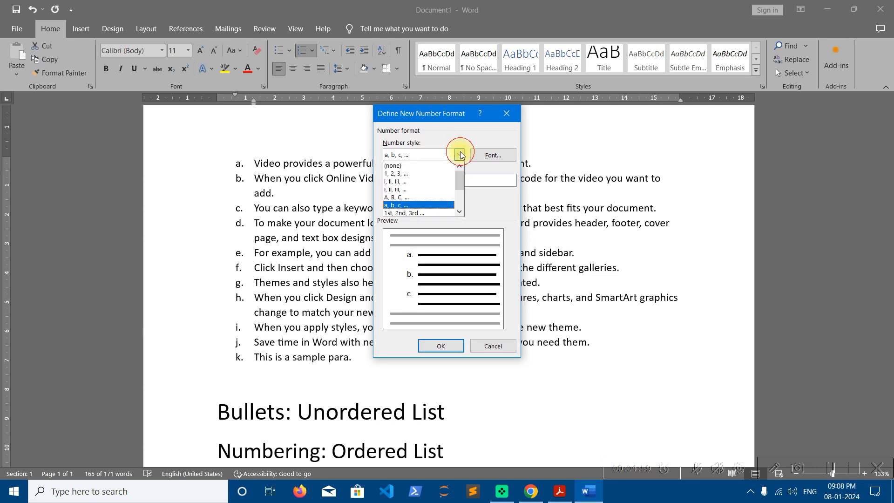
pyautogui.moveTo(460, 178)
pyautogui.mouseDown()
pyautogui.moveTo(460, 199)
pyautogui.moveTo(459, 188)
pyautogui.mouseUp()
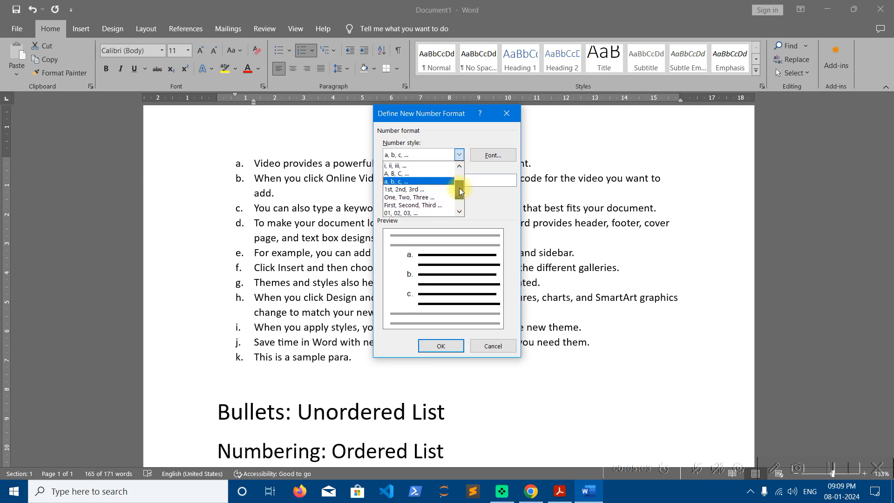
pyautogui.click(434, 189)
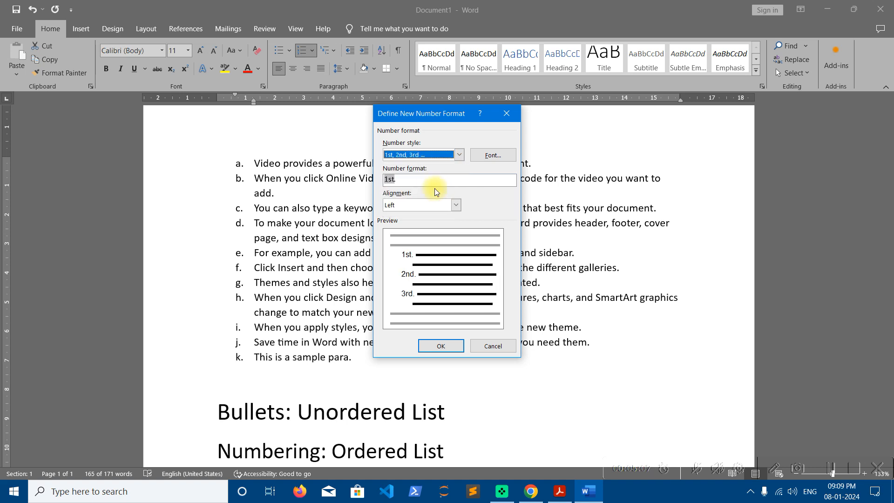
pyautogui.click(456, 207)
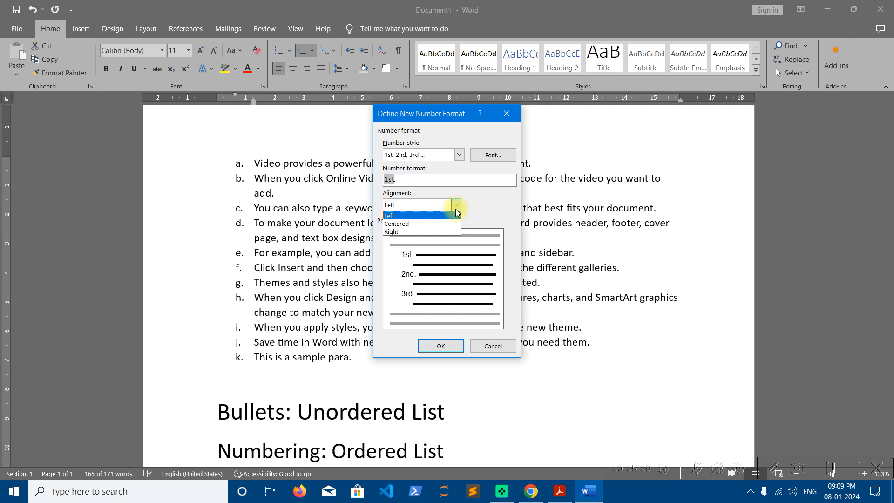
pyautogui.click(431, 217)
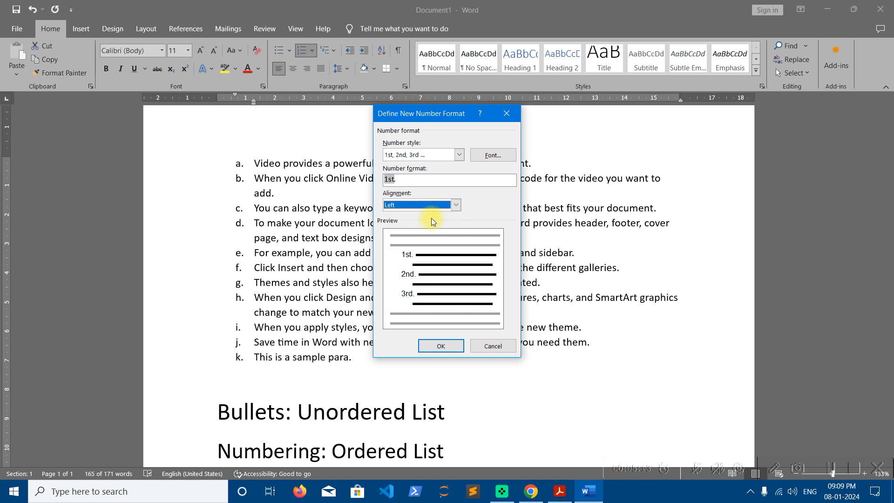
pyautogui.click(444, 344)
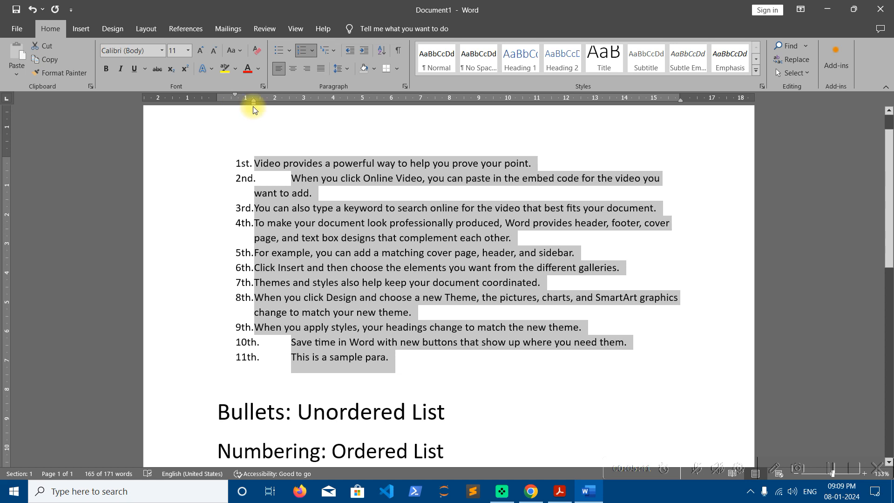
# - Move the list's indent marker on the ruler so the ordinal numbers and text line up evenly
pyautogui.moveTo(253, 103); pyautogui.dragTo(233, 95)
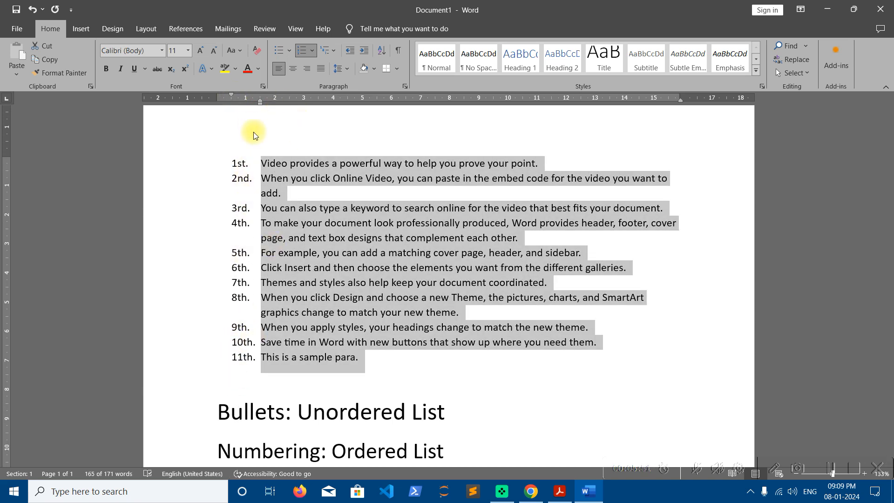
pyautogui.click(367, 356)
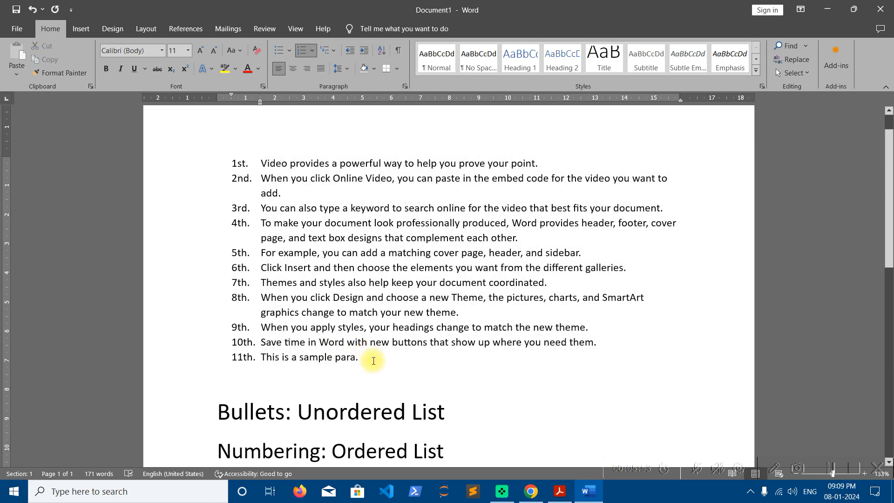
# - Convert the whole list to bullets using the arrowhead bullet from the bullet library
pyautogui.moveTo(360, 357); pyautogui.dragTo(238, 164)
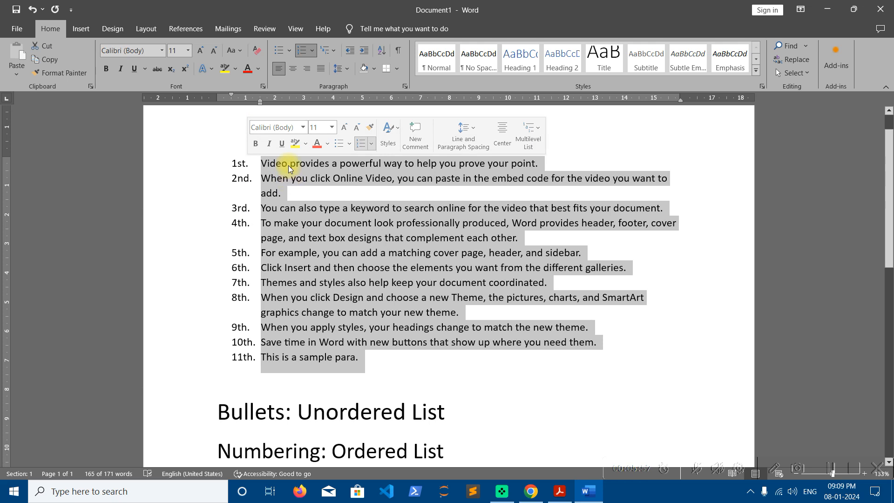
pyautogui.click(289, 52)
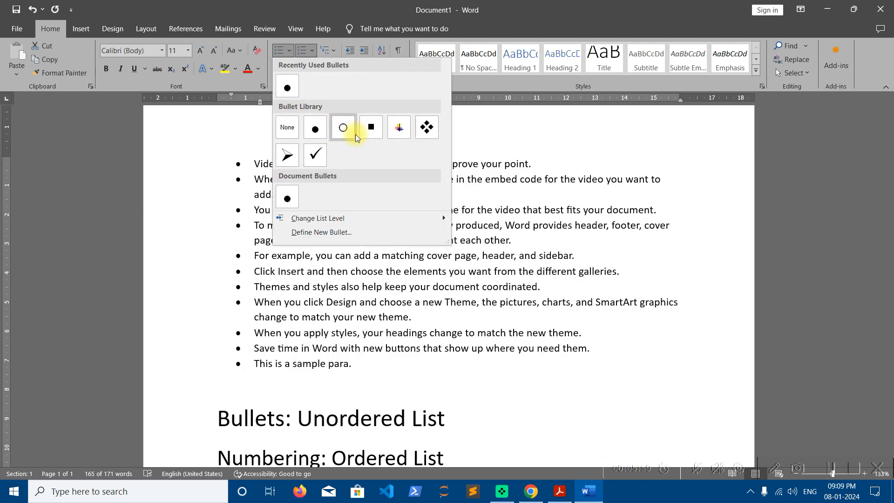
pyautogui.click(287, 156)
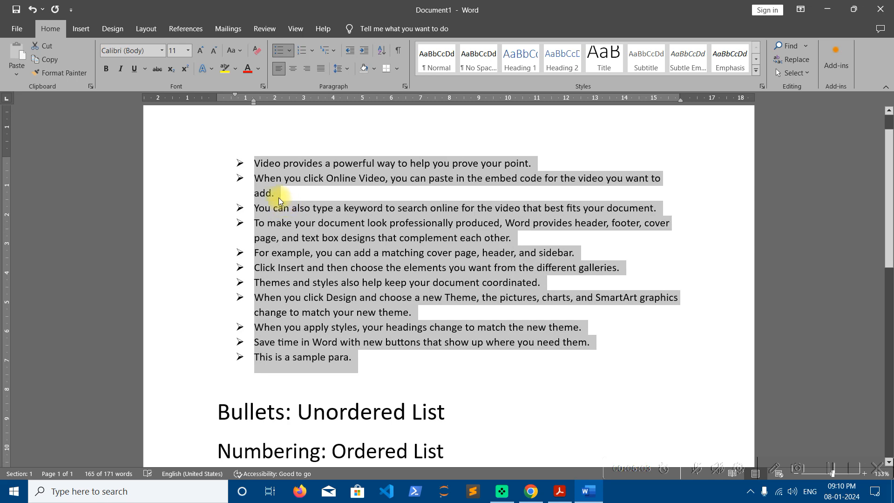
# - Define a new bullet for the list from the Wingdings symbols, choosing the circled-dot symbol
pyautogui.click(289, 50)
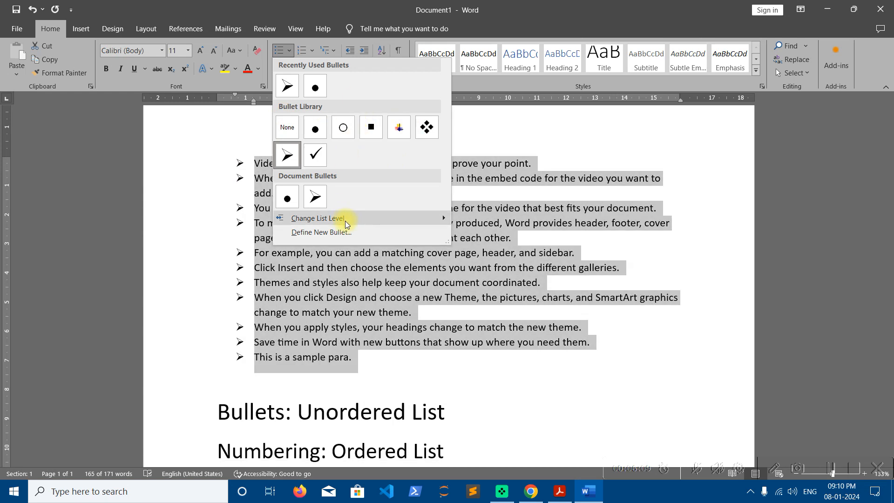
pyautogui.click(345, 233)
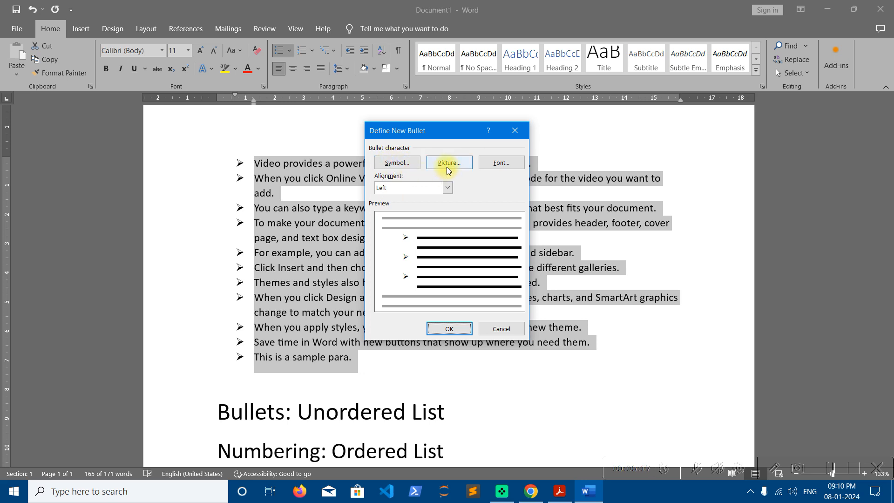
pyautogui.click(408, 168)
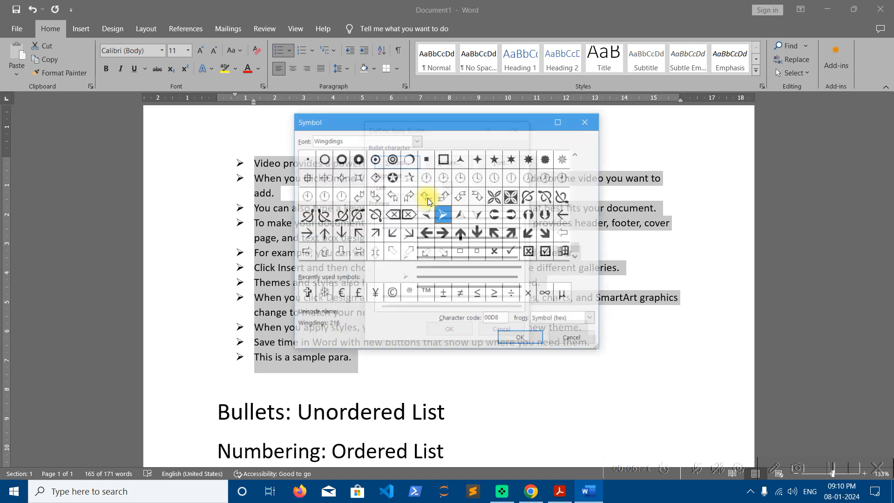
pyautogui.moveTo(410, 124); pyautogui.dragTo(557, 110)
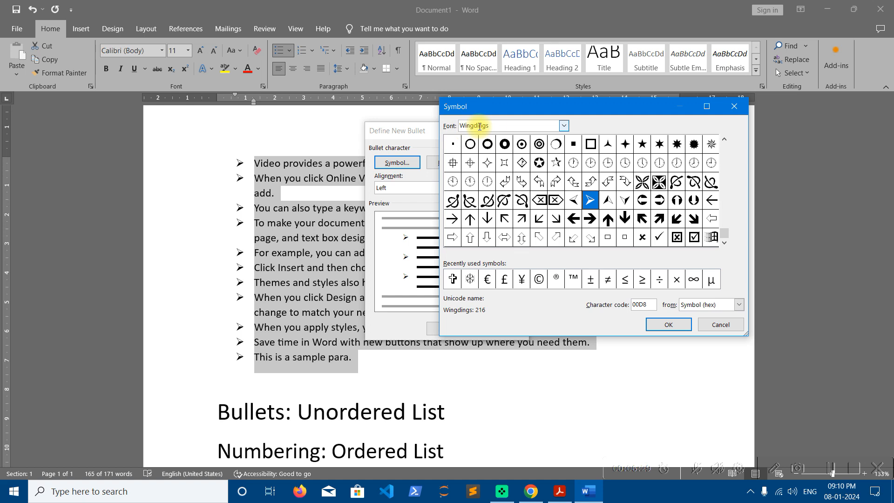
pyautogui.click(725, 151)
pyautogui.click(726, 150)
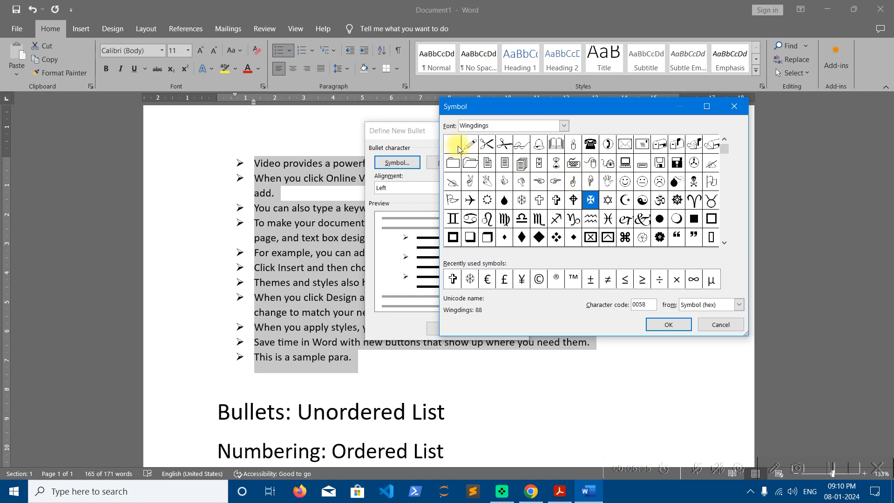
pyautogui.click(556, 184)
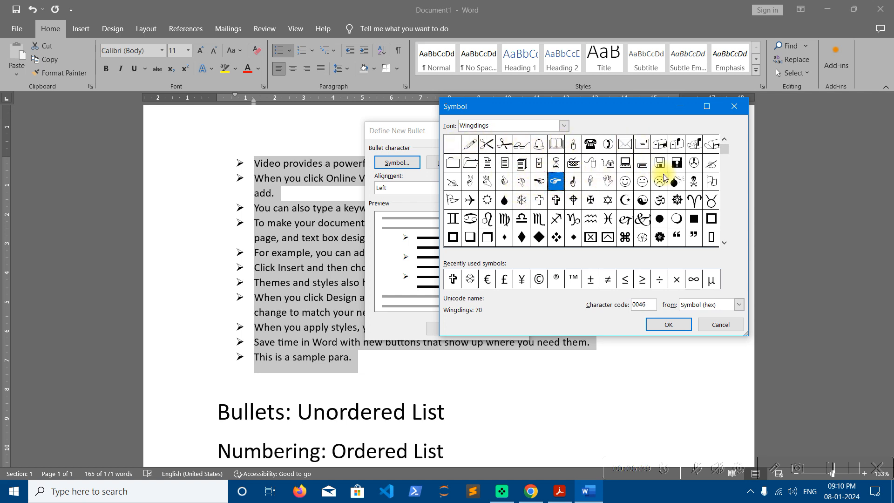
pyautogui.click(728, 227)
pyautogui.click(728, 232)
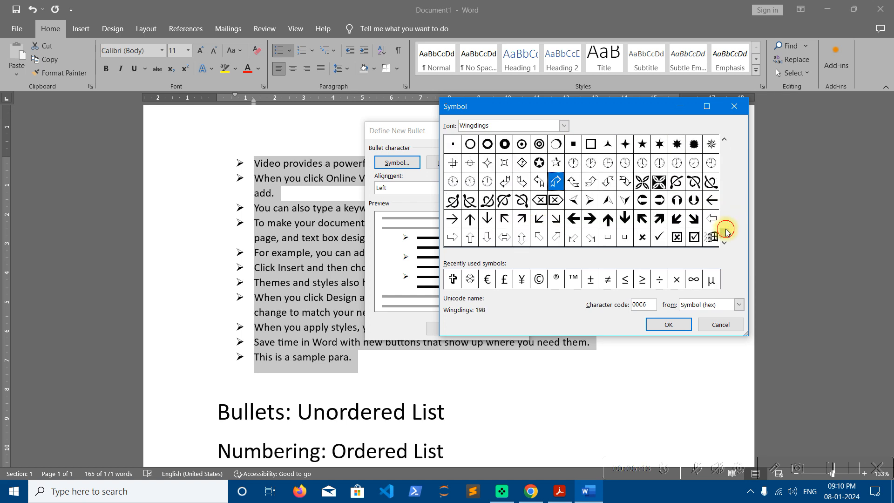
pyautogui.click(540, 145)
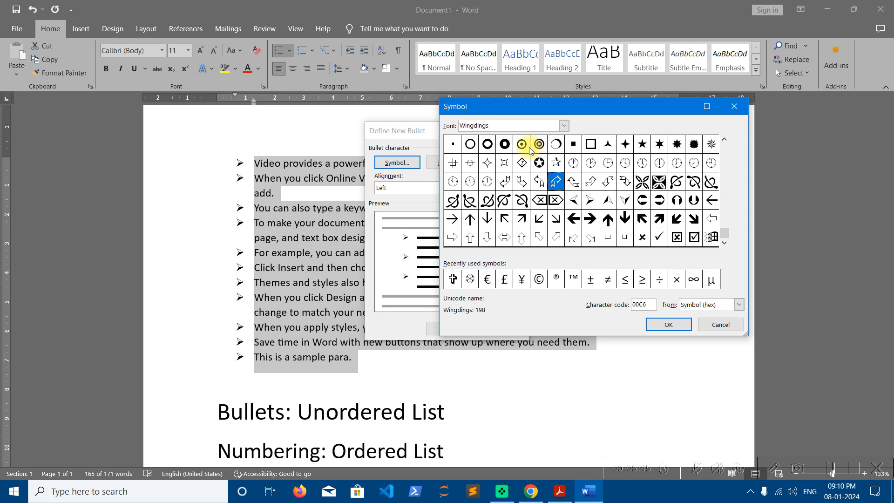
pyautogui.click(522, 144)
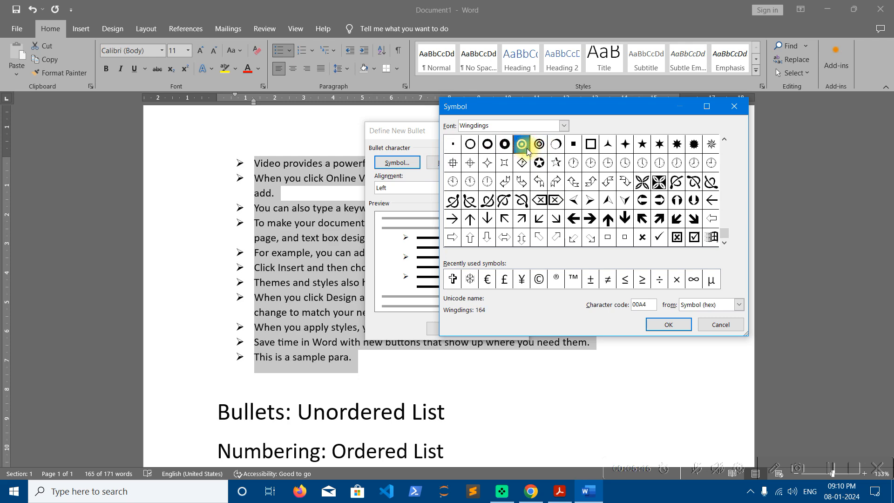
pyautogui.click(669, 325)
pyautogui.click(450, 328)
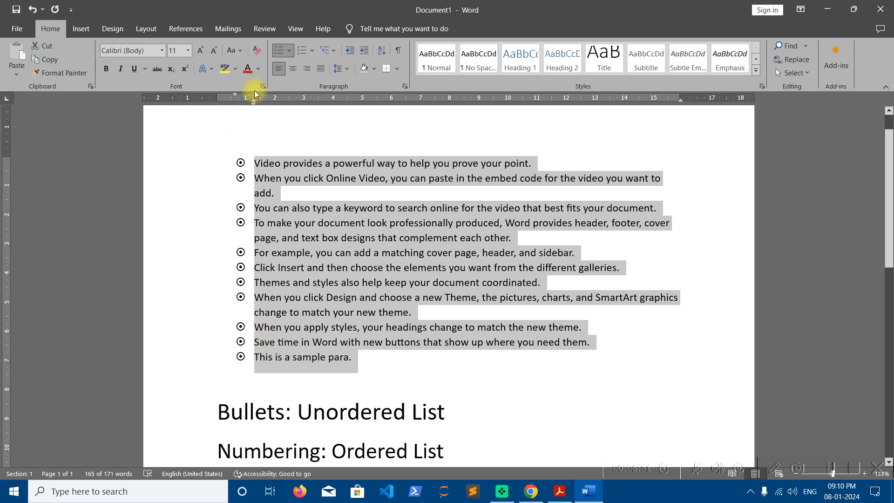
# - Define another new bullet from the Wingdings symbols, choosing the checked box symbol
pyautogui.click(290, 51)
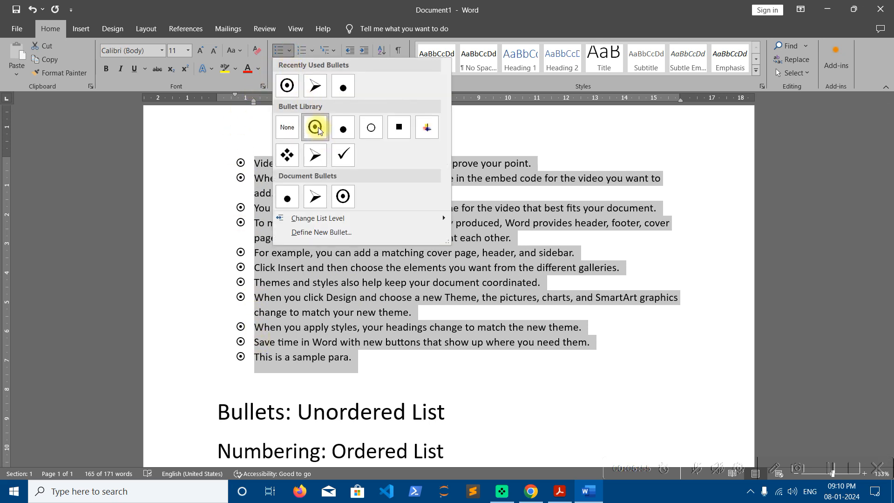
pyautogui.click(326, 232)
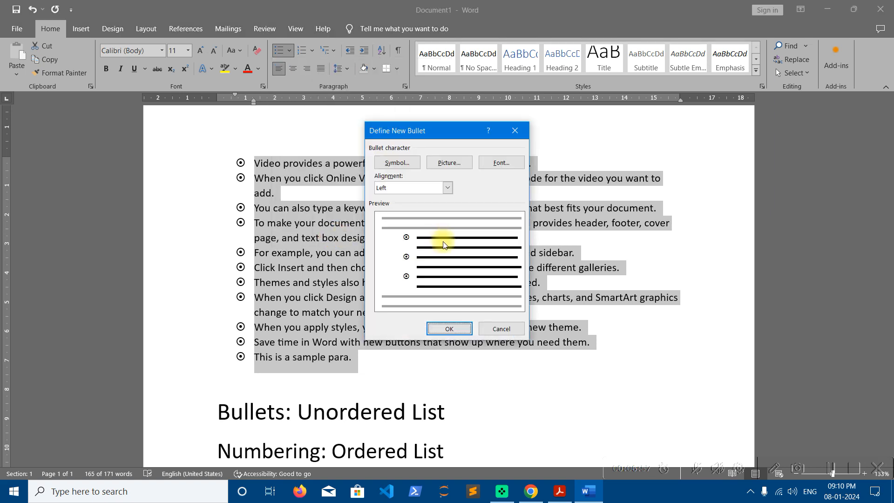
pyautogui.click(414, 162)
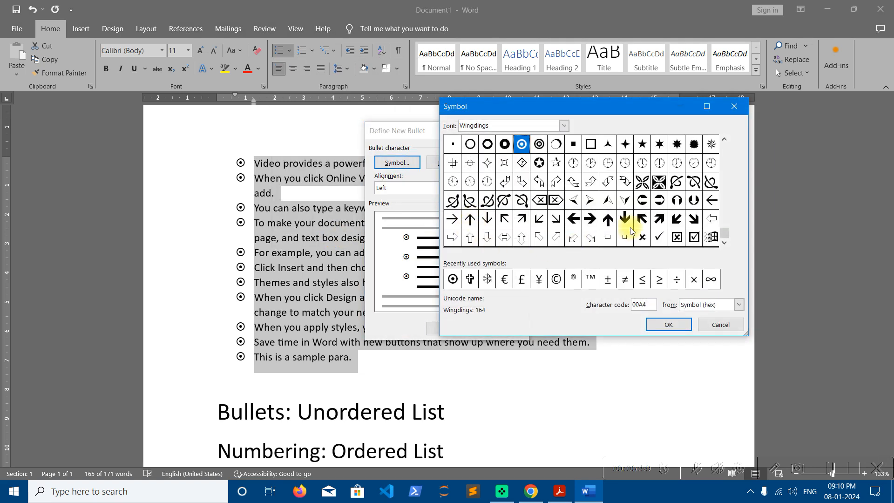
pyautogui.click(694, 241)
pyautogui.click(670, 327)
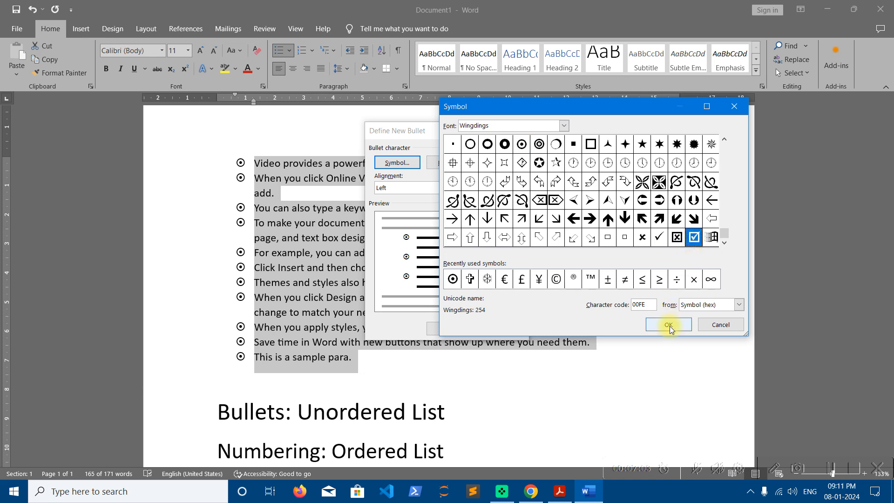
pyautogui.click(463, 331)
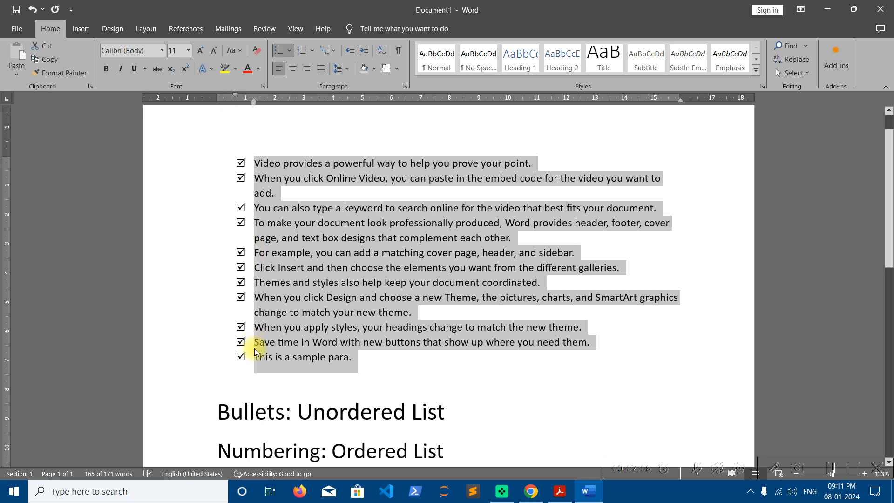
# - Open the bullet gallery and inspect the options offered for the checked box bullet without applying any
pyautogui.click(289, 50)
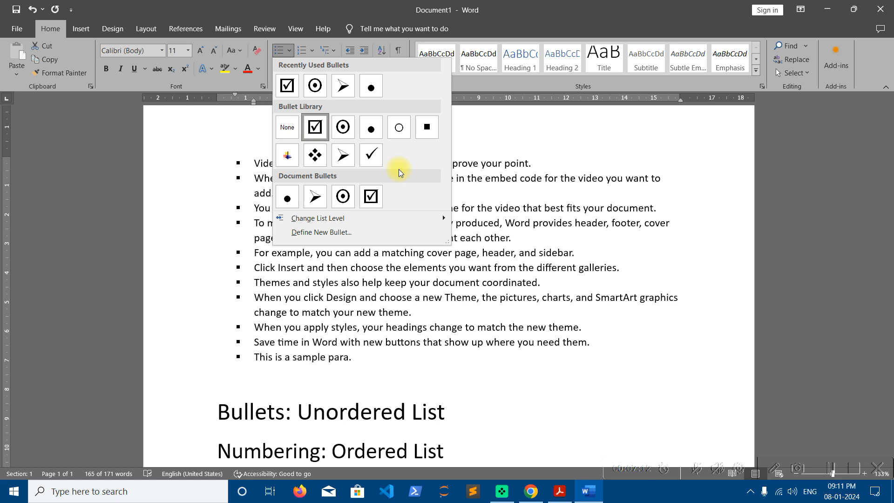
pyautogui.rightClick(335, 125)
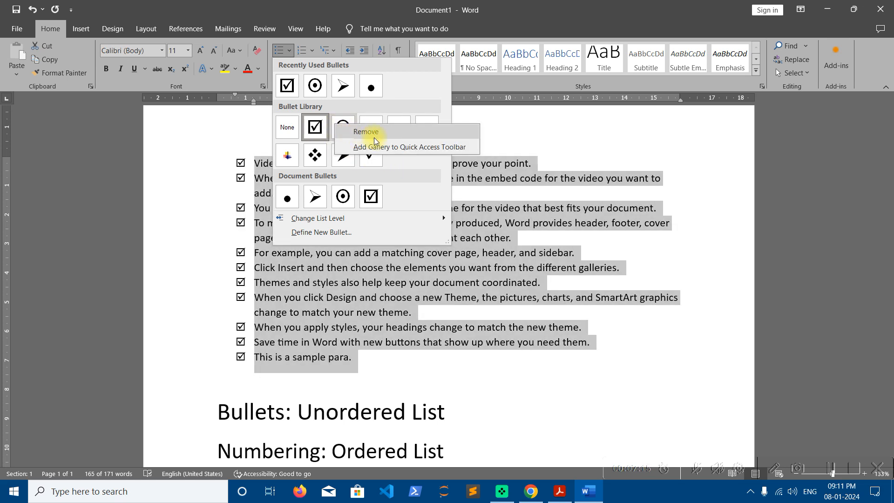
pyautogui.press('Escape')
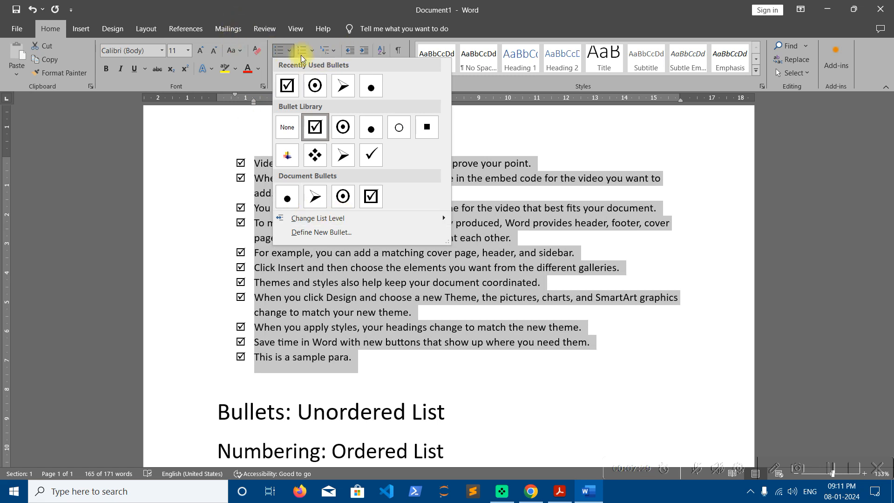
pyautogui.click(413, 405)
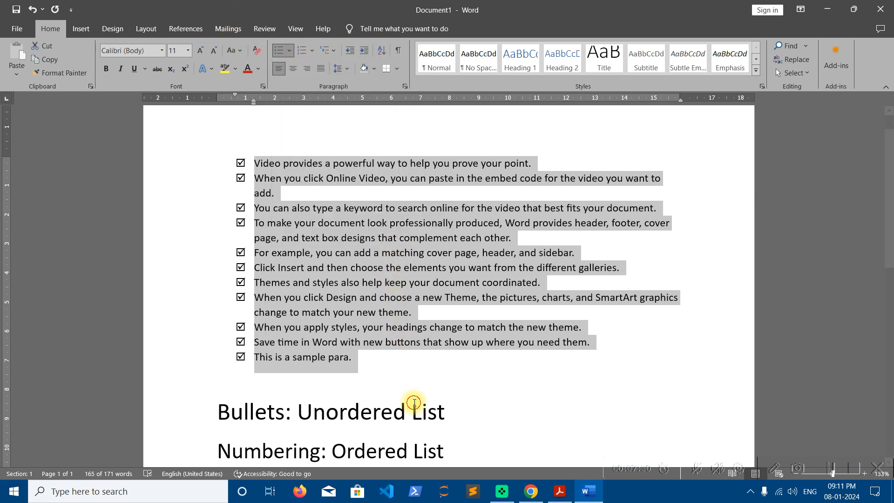
# - Switch to the Adobe Acrobat PDF showing the "How to?" topics list
pyautogui.click(385, 447)
pyautogui.scroll(-1, 413, 428)
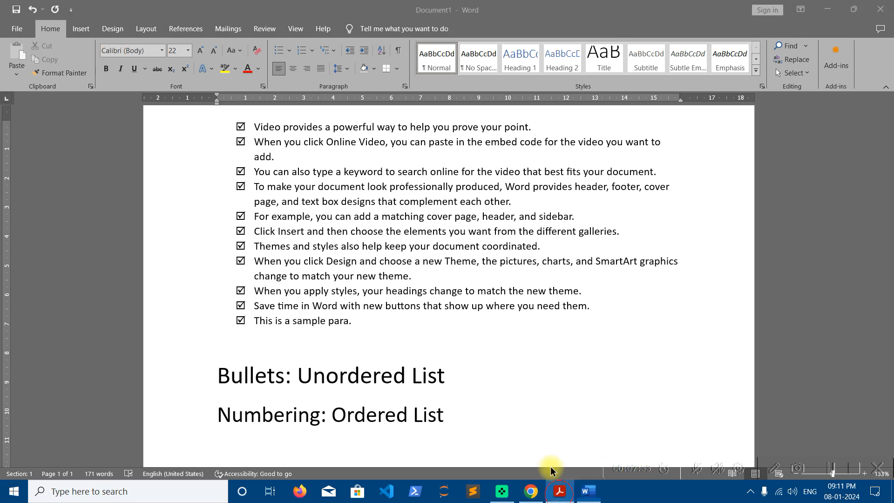
pyautogui.click(559, 491)
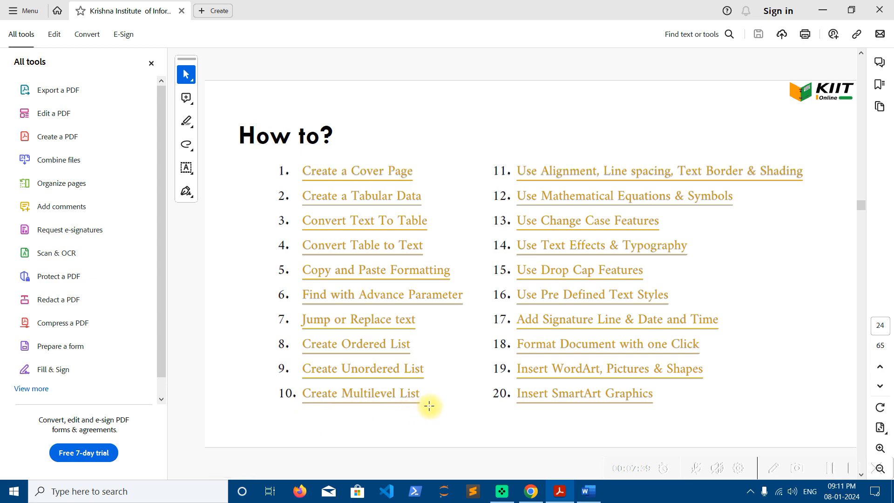
# - Switch back to the Word document and delete all of its existing content
pyautogui.click(823, 10)
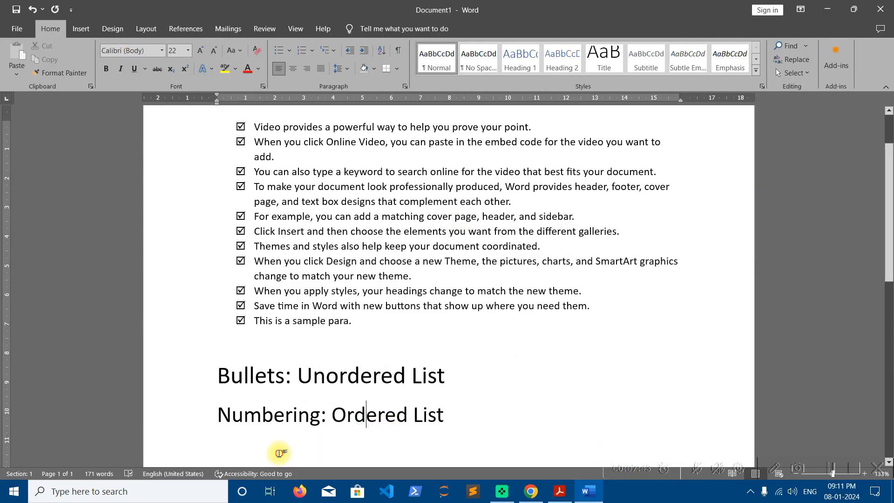
pyautogui.moveTo(463, 427); pyautogui.dragTo(247, 340)
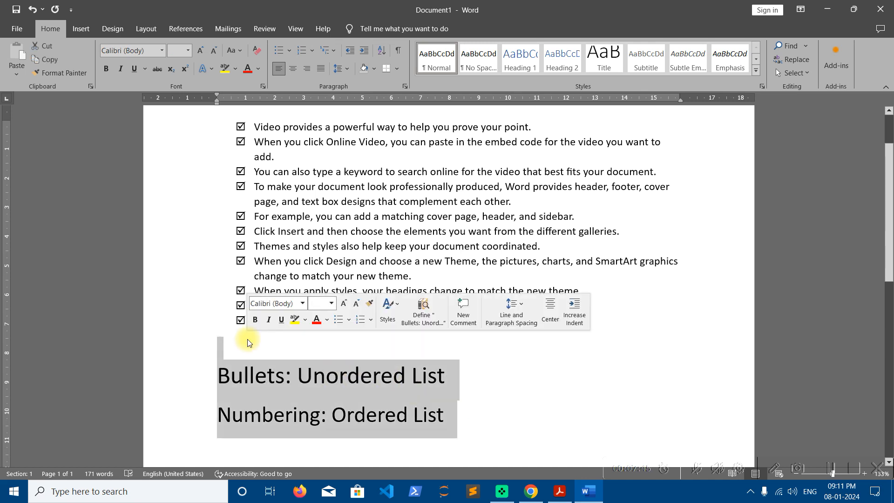
pyautogui.press('BackSpace')
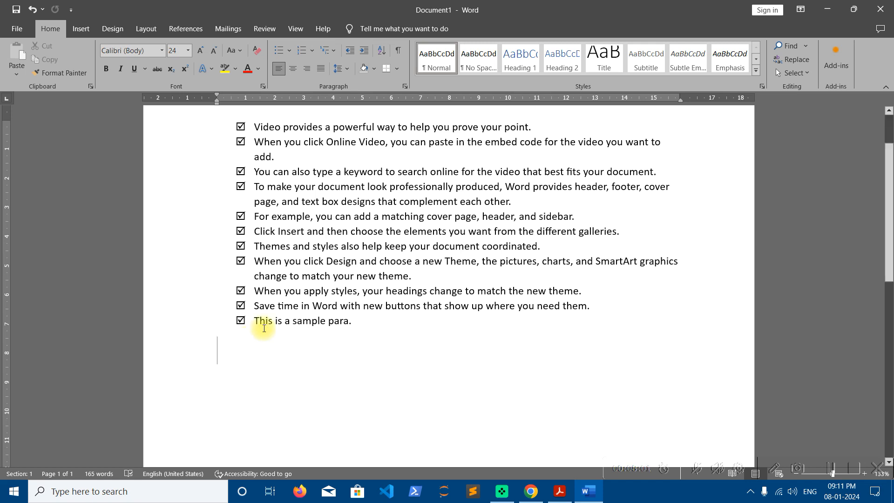
pyautogui.hotkey('ctrl', 'a')
pyautogui.press('Delete')
pyautogui.scroll(3, 273, 337)
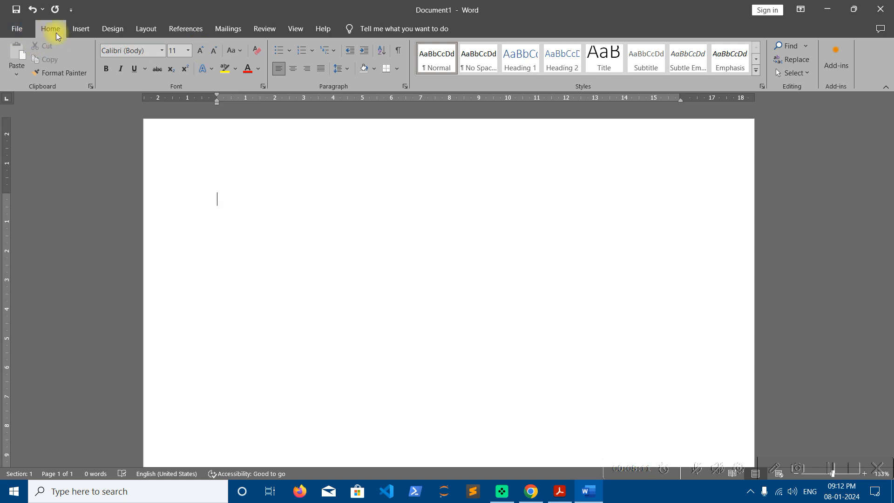
# - Start a multilevel list using the 1) a) i) numbering style
pyautogui.click(329, 50)
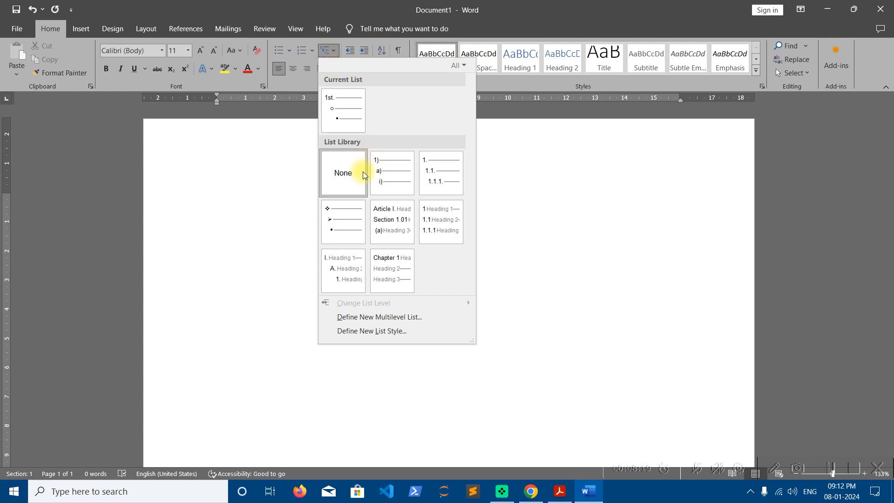
pyautogui.moveTo(398, 175)
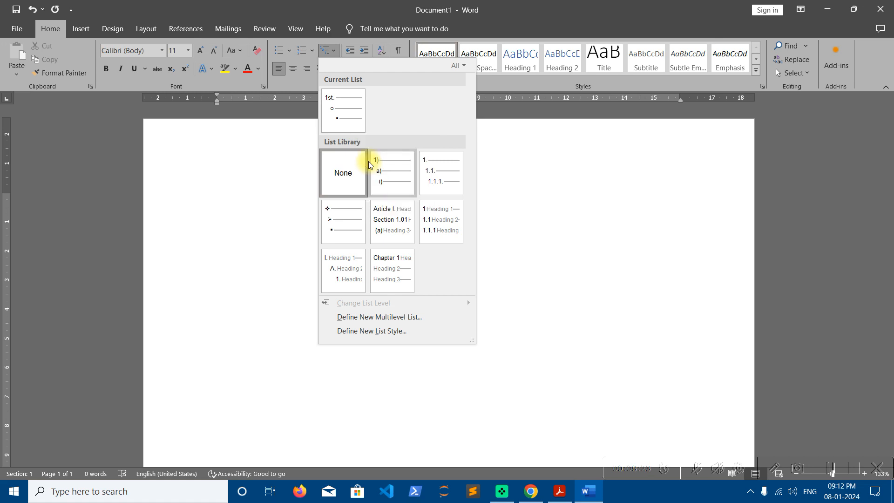
pyautogui.click(395, 181)
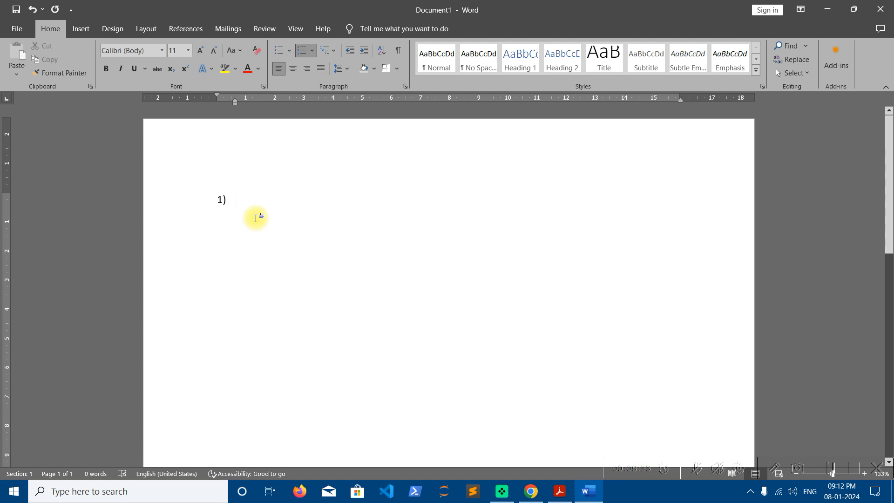
# - Enter 'Multiple Choice Questions-' as the first item and start an indented second-level item
pyautogui.write('Multri l')
pyautogui.press('BackSpace')
pyautogui.press('BackSpace')
pyautogui.press('BackSpace')
pyautogui.press('BackSpace')
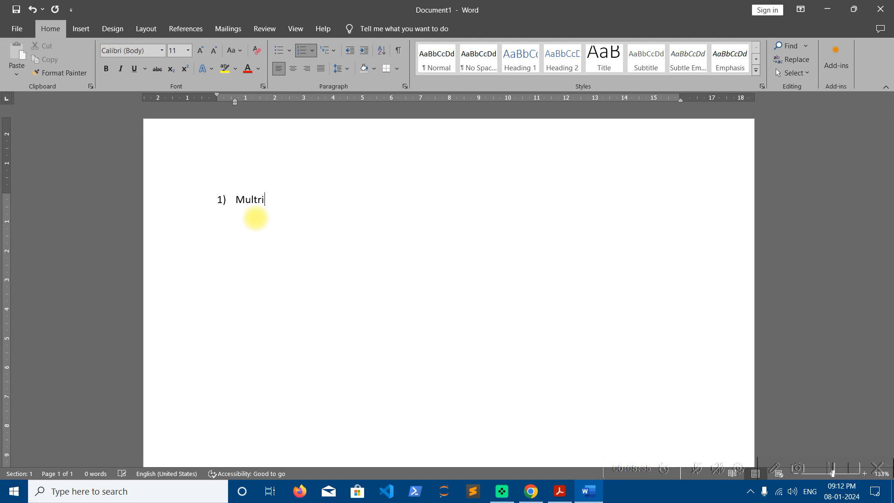
pyautogui.write('iple Choice Ques')
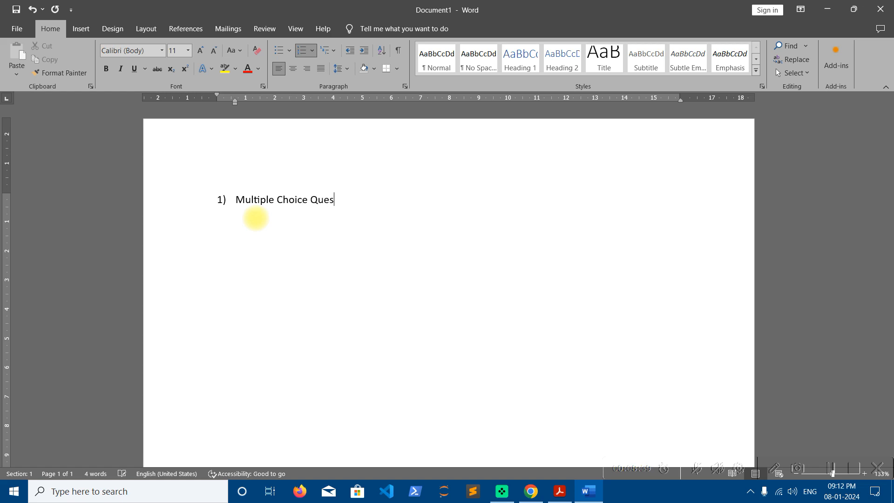
pyautogui.write('tions-')
pyautogui.press('Return')
pyautogui.press('Tab')
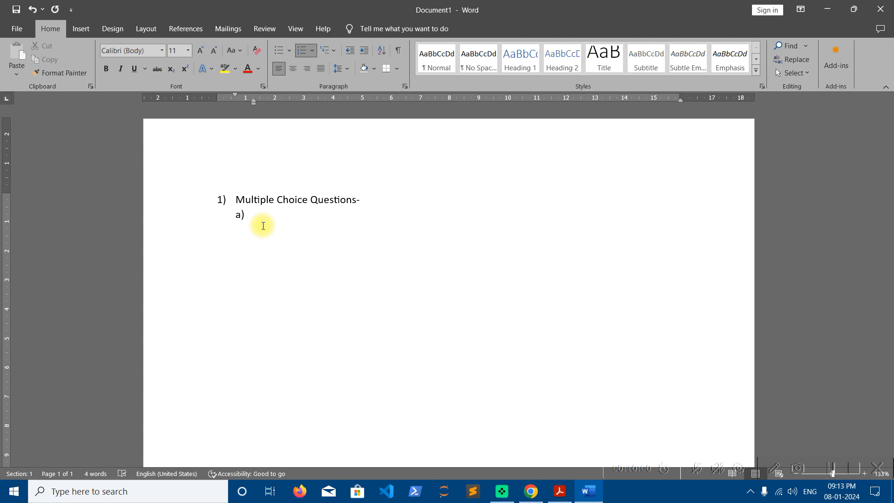
# - Type the question 'How many spokes in Ashoka Chakra?' as the second-level item
pyautogui.write('How many spokes in As')
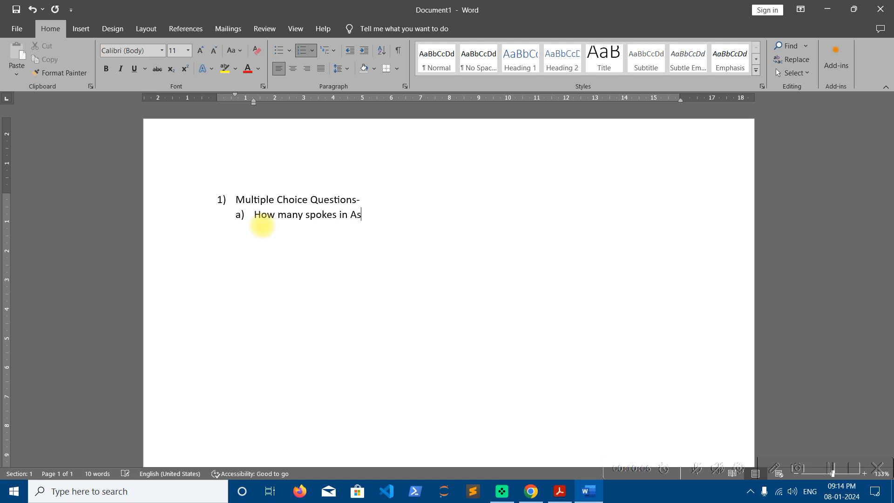
pyautogui.write('hoka Charka')
pyautogui.press('BackSpace')
pyautogui.press('BackSpace')
pyautogui.press('BackSpace')
pyautogui.write('kra?')
# - Add third-level answer options 22, 23, 24 and 25, then return to the second level
pyautogui.press('Return')
pyautogui.press('Tab')
pyautogui.write('22')
pyautogui.press('Return')
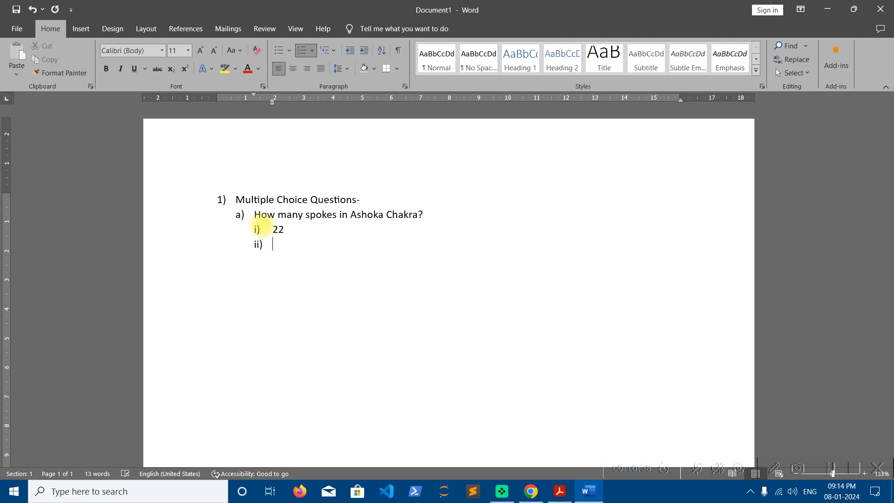
pyautogui.write('23')
pyautogui.press('Return')
pyautogui.write('24')
pyautogui.press('Return')
pyautogui.write('25')
pyautogui.press('Return')
pyautogui.hotkey('shift', 'Tab')
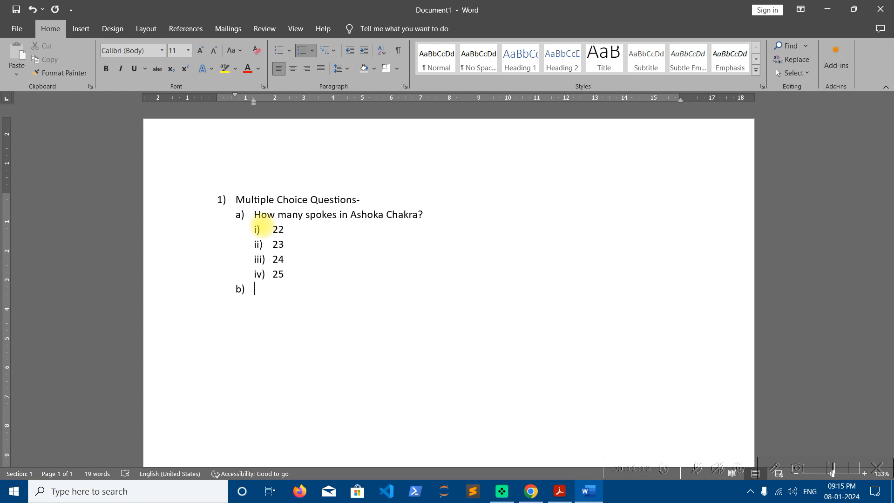
# - Type the question 'Who was the father of Computer?' on the next second-level item
pyautogui.write('Who was the fathe')
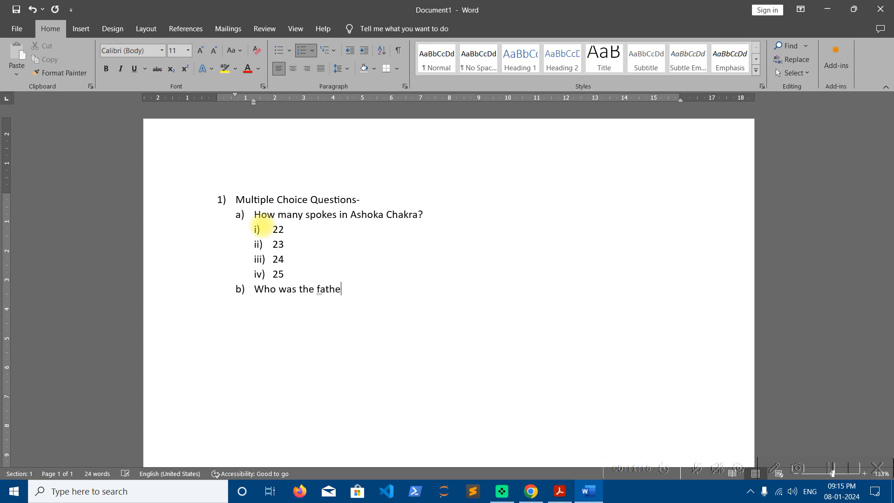
pyautogui.write('r of Computer?')
pyautogui.press('Return')
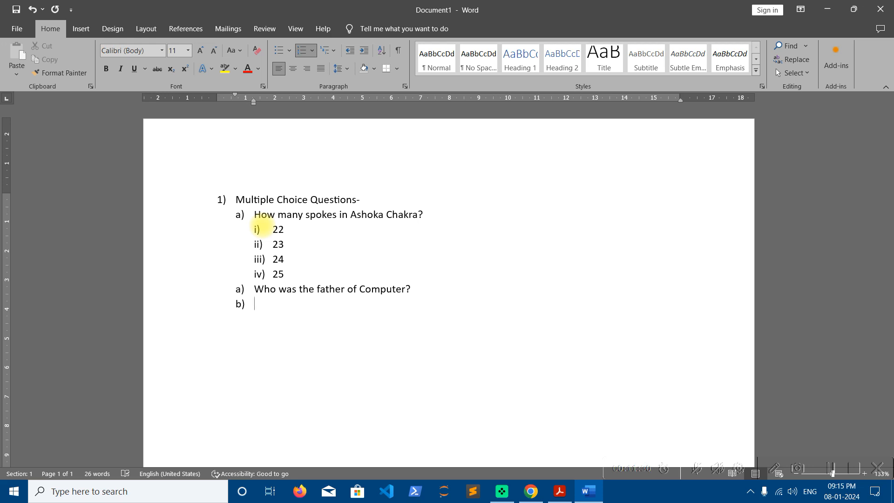
# - Try to fix the misnumbered question, then delete it back to an empty b) item
pyautogui.click(242, 291)
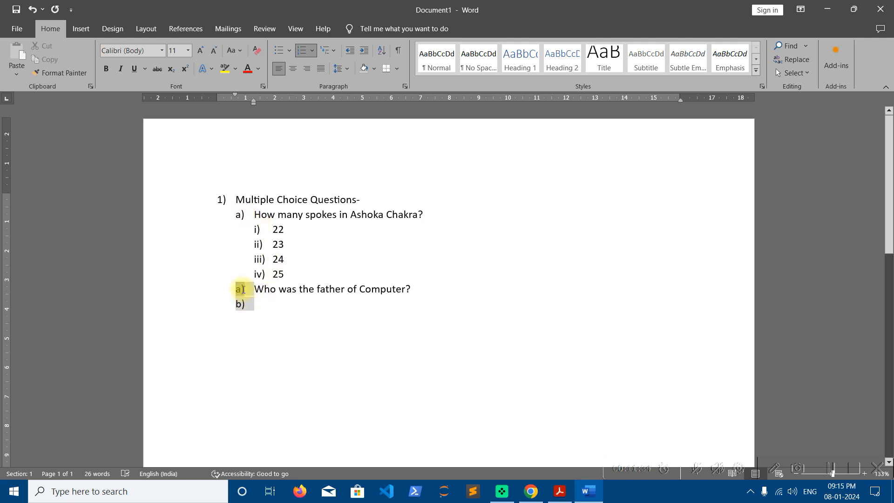
pyautogui.click(288, 289)
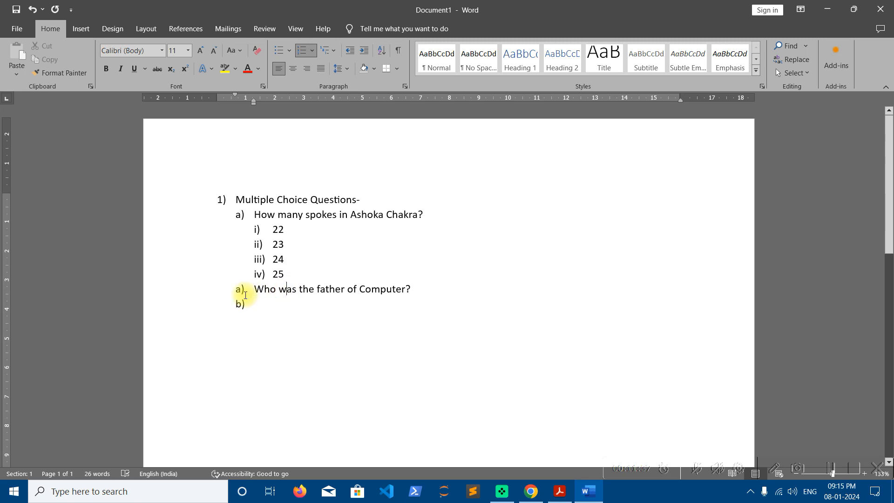
pyautogui.click(314, 52)
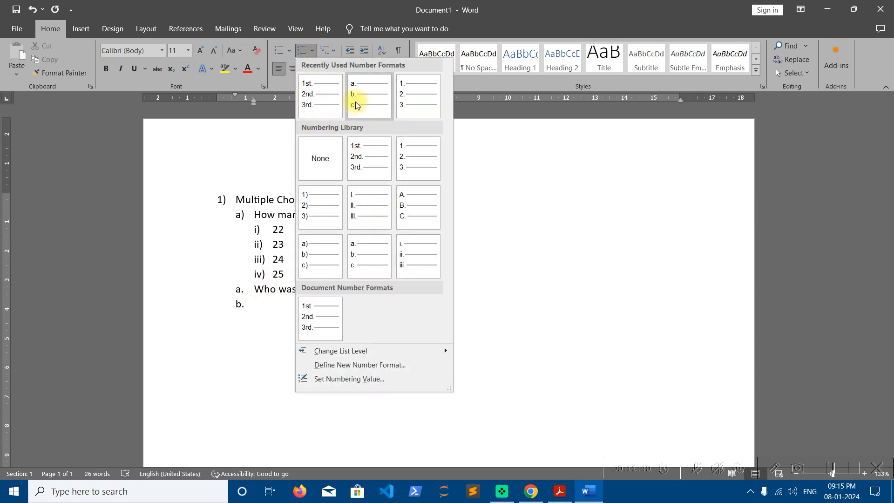
pyautogui.click(252, 290)
pyautogui.click(244, 304)
pyautogui.press('BackSpace')
pyautogui.press('BackSpace')
pyautogui.press('BackSpace')
pyautogui.press('BackSpace')
pyautogui.press('BackSpace')
pyautogui.press('BackSpace')
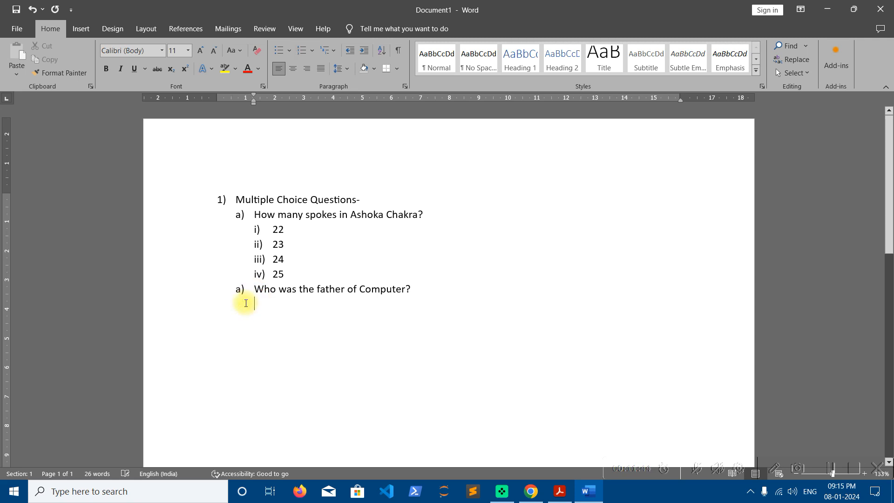
pyautogui.press('BackSpace')
pyautogui.press('BackSpace')
pyautogui.press('BackSpace')
pyautogui.press('BackSpace')
pyautogui.press('BackSpace')
pyautogui.press('BackSpace')
pyautogui.press('BackSpace')
pyautogui.press('BackSpace')
pyautogui.press('BackSpace')
pyautogui.press('BackSpace')
pyautogui.press('BackSpace')
pyautogui.press('BackSpace')
pyautogui.press('BackSpace')
pyautogui.press('BackSpace')
pyautogui.press('BackSpace')
pyautogui.press('BackSpace')
pyautogui.press('BackSpace')
pyautogui.press('BackSpace')
pyautogui.press('BackSpace')
pyautogui.press('BackSpace')
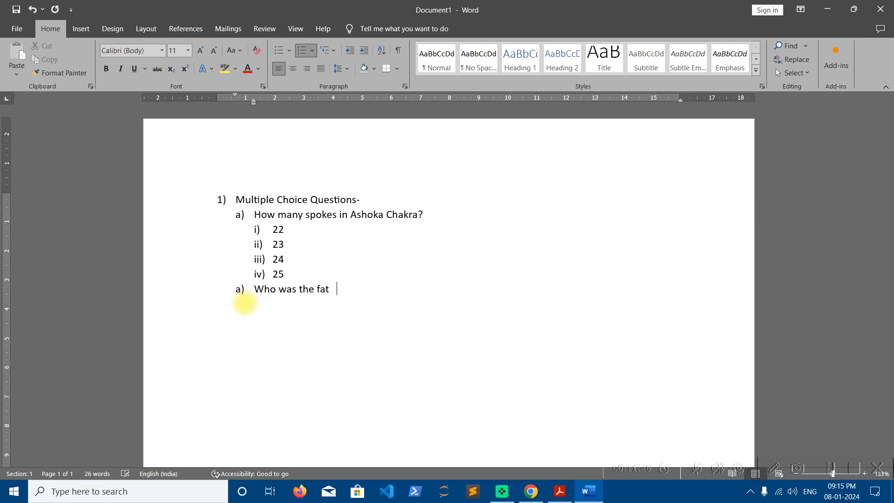
pyautogui.press('Return')
pyautogui.hotkey('shift', 'Tab')
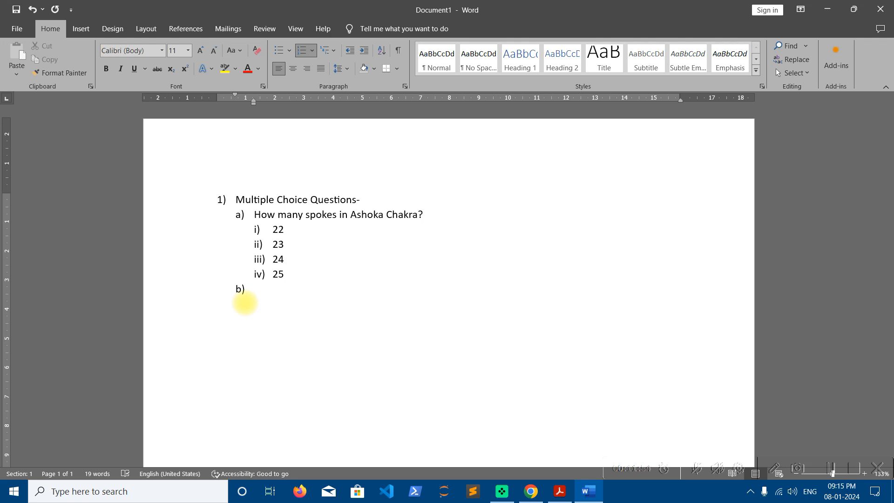
# - Enter 'Who was the father of Computer?' as item b) and start an indented answer level
pyautogui.write('Who was the father pof')
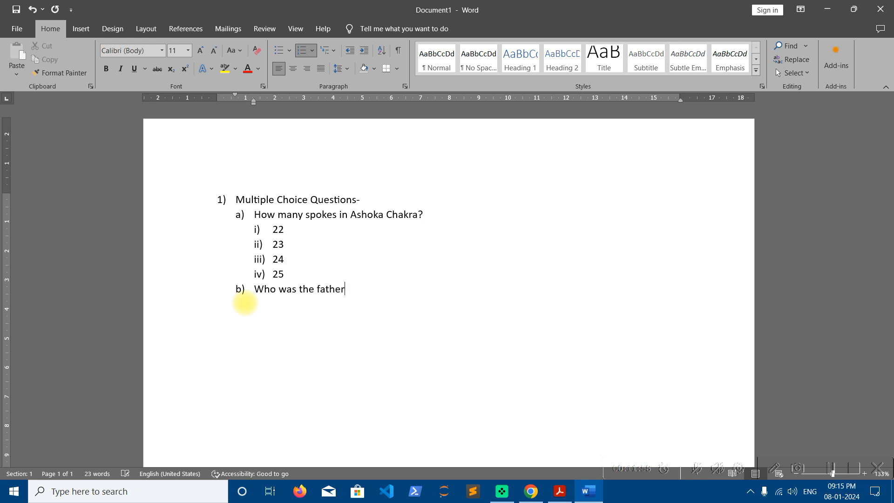
pyautogui.press('BackSpace')
pyautogui.press('BackSpace')
pyautogui.press('BackSpace')
pyautogui.press('BackSpace')
pyautogui.write('of Cmput')
pyautogui.press('BackSpace')
pyautogui.press('BackSpace')
pyautogui.press('BackSpace')
pyautogui.press('BackSpace')
pyautogui.write('omputer?')
pyautogui.press('Return')
pyautogui.press('Tab')
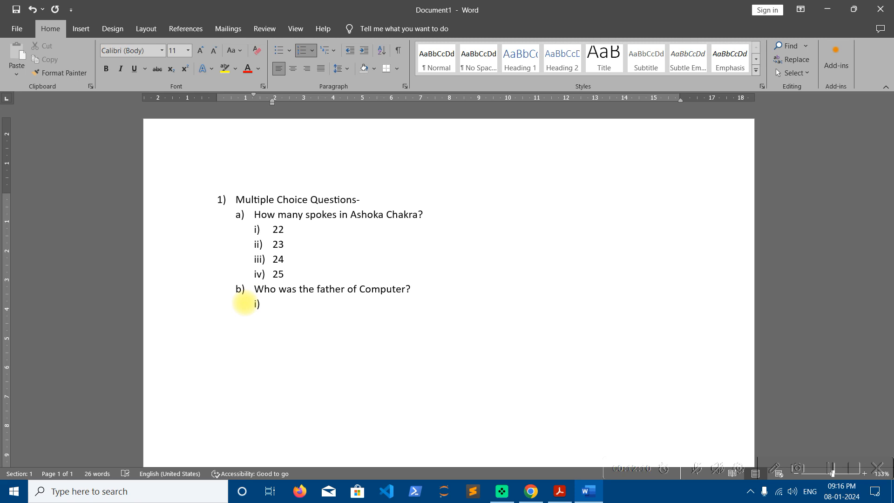
# - Enter 'Charles Babbage' and 'William Douglus' as the first two answer options
pyautogui.write('Chales')
pyautogui.press('BackSpace')
pyautogui.press('BackSpace')
pyautogui.press('BackSpace')
pyautogui.write('rles Babba')
pyautogui.press('BackSpace')
pyautogui.write('bage')
pyautogui.press('Return')
pyautogui.write('William Douglus')
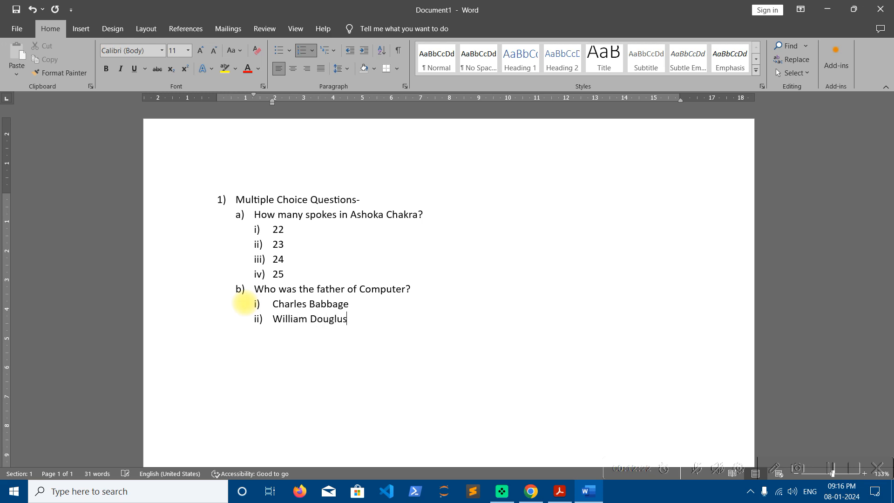
# - Add 'Harry Potter' and 'Doremon' as the remaining answer options
pyautogui.press('Return')
pyautogui.write('He')
pyautogui.press('BackSpace')
pyautogui.write('arry Potter')
pyautogui.press('Return')
pyautogui.write('Doremon')
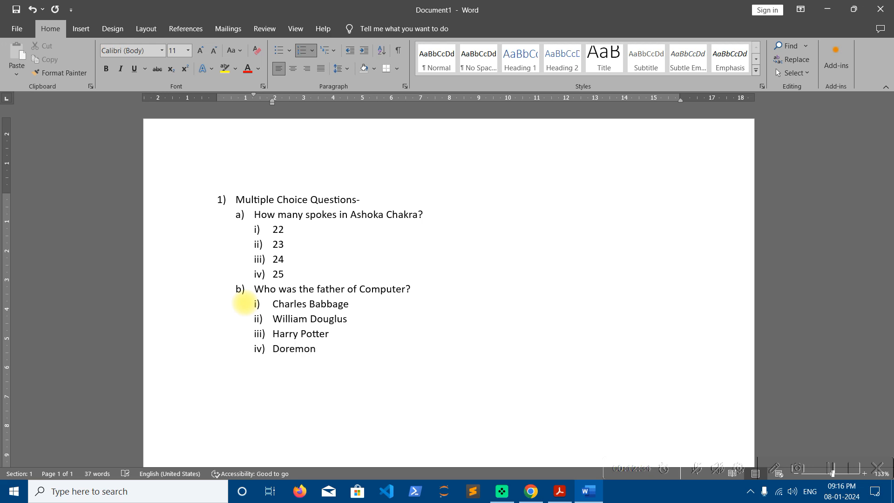
pyautogui.press('Return')
pyautogui.hotkey('shift', 'Tab')
pyautogui.hotkey('shift', 'Tab')
pyautogui.press('Tab')
pyautogui.press('Tab')
pyautogui.hotkey('shift', 'Tab')
pyautogui.hotkey('shift', 'Tab')
pyautogui.press('Return')
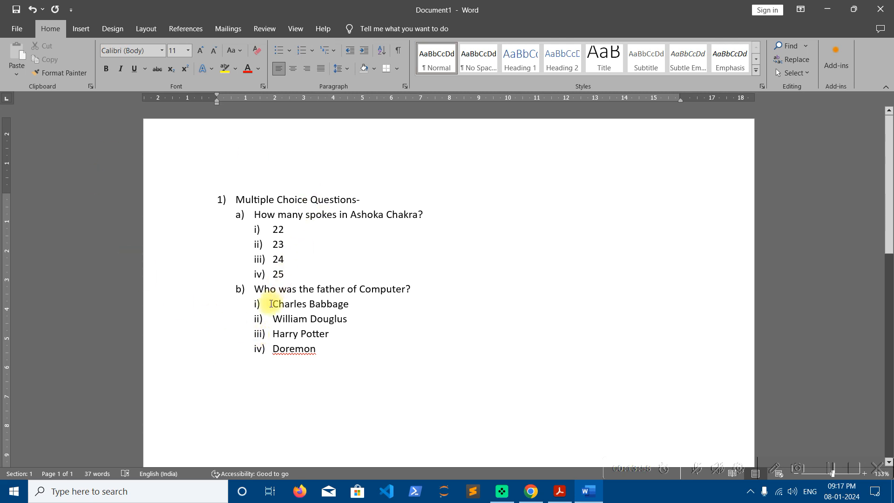
# - Change the third-level answer numbering to the i. ii. iii. format
pyautogui.click(258, 231)
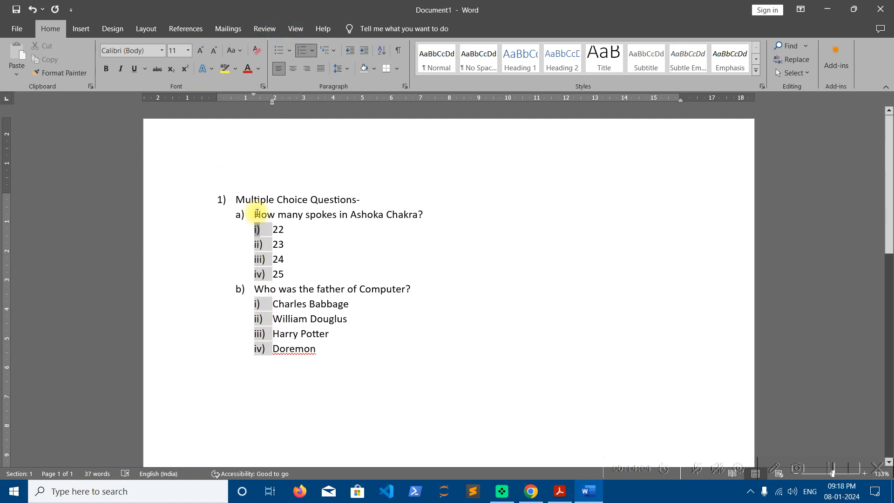
pyautogui.click(313, 51)
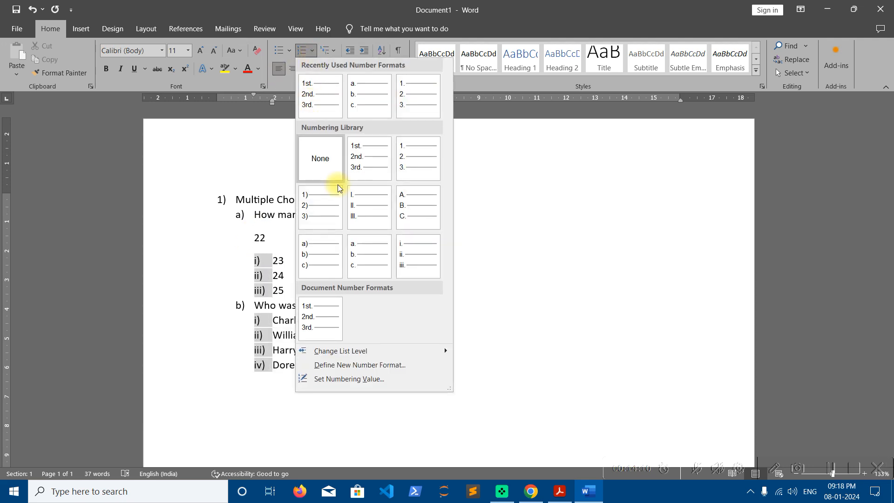
pyautogui.click(410, 253)
pyautogui.click(340, 260)
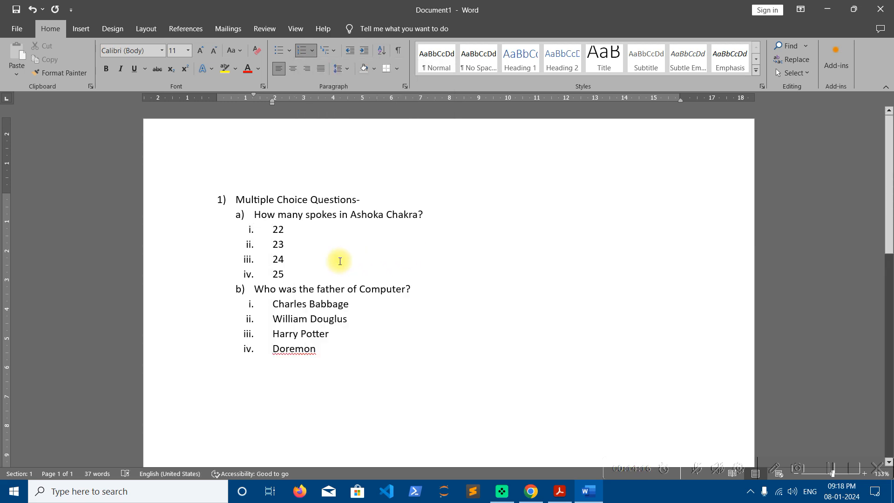
# - Change the second-level question numbering to the a. b. c. format
pyautogui.click(238, 214)
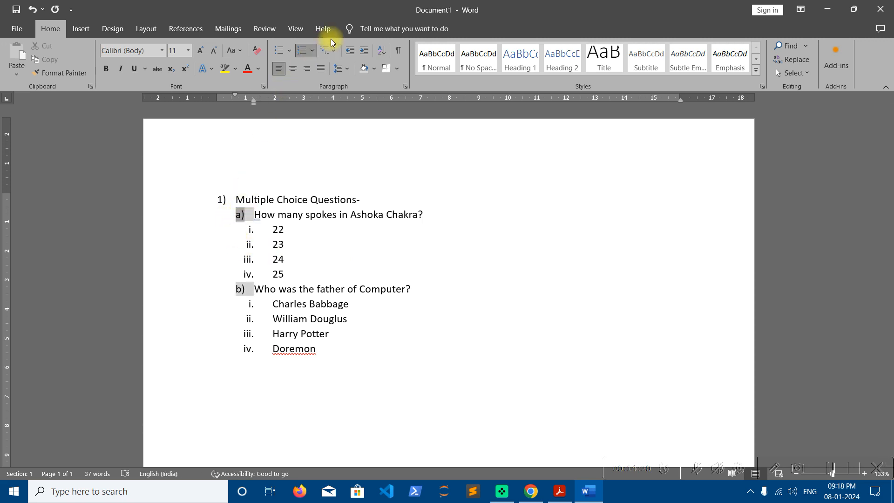
pyautogui.click(312, 50)
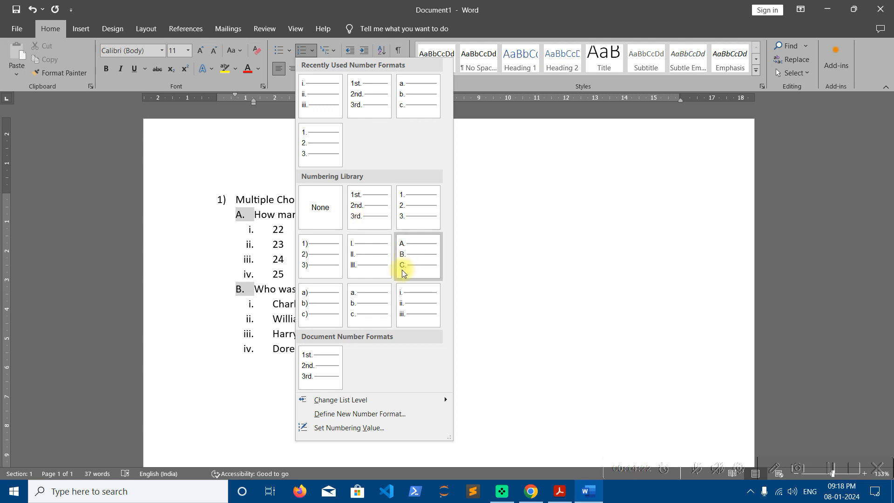
pyautogui.click(358, 320)
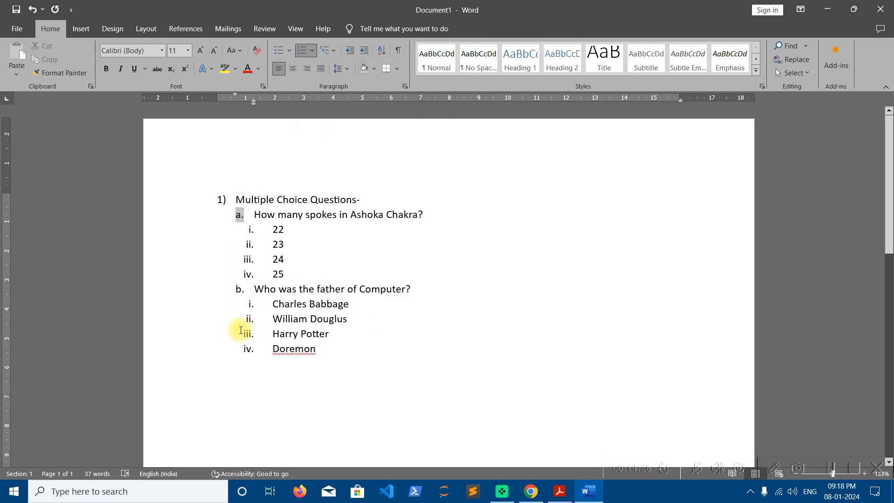
pyautogui.click(306, 307)
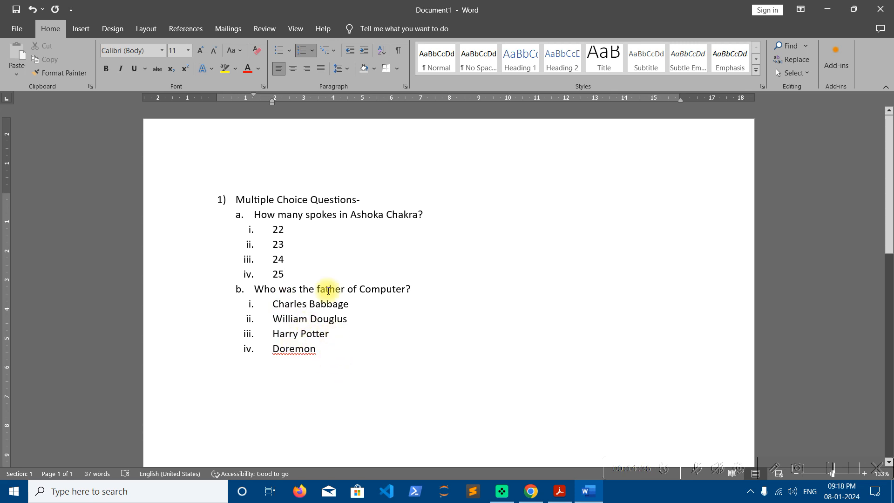
# - Open the bullet gallery to review the available bullets without applying any
pyautogui.click(290, 55)
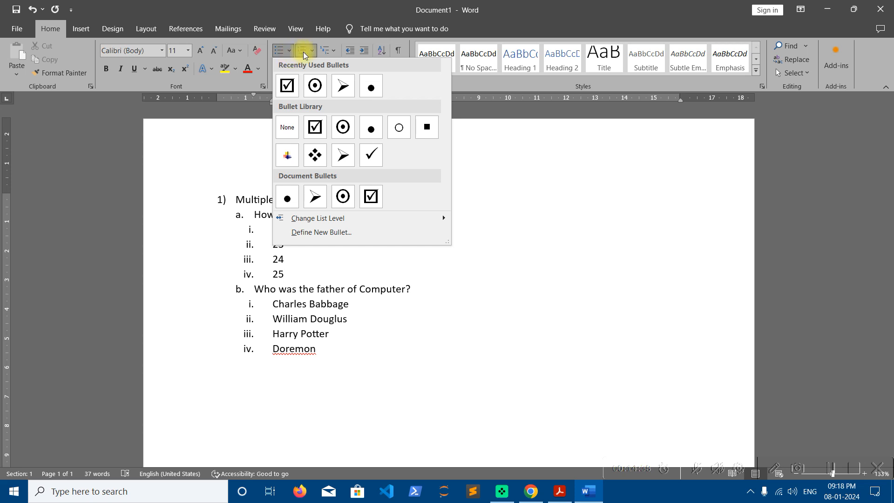
pyautogui.click(312, 51)
pyautogui.click(334, 53)
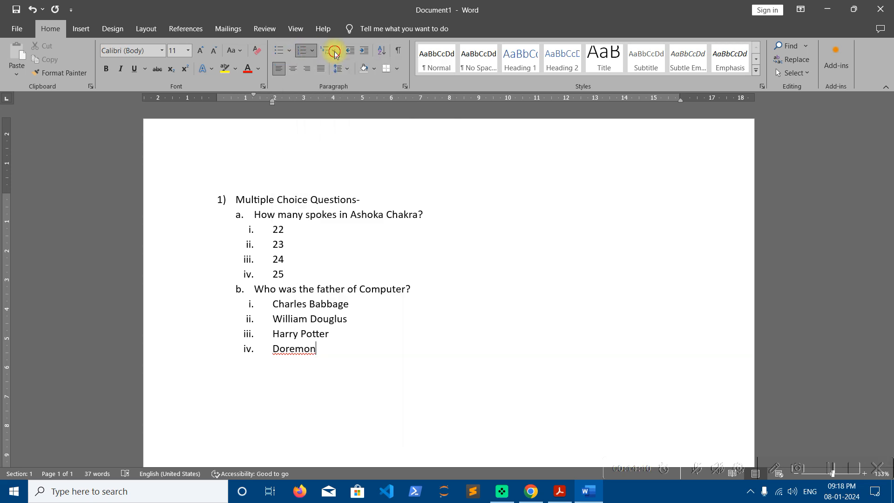
# - End the question list by adding empty paragraphs below it
pyautogui.click(335, 53)
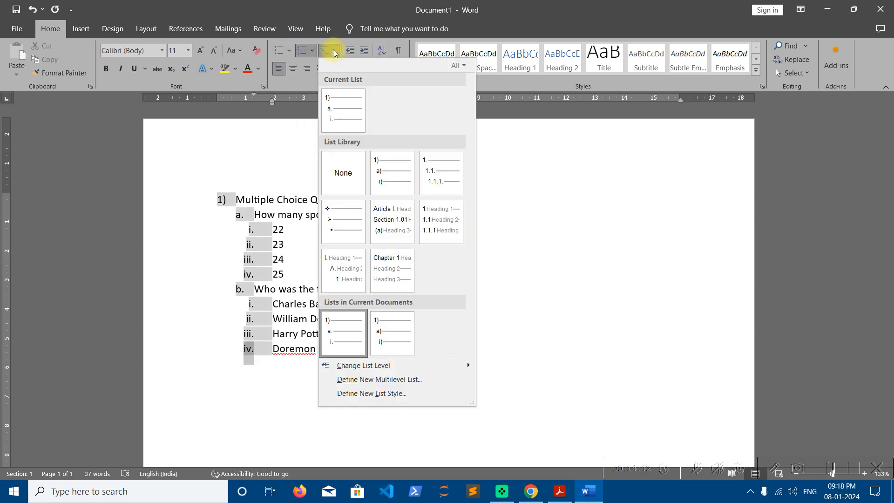
pyautogui.click(284, 402)
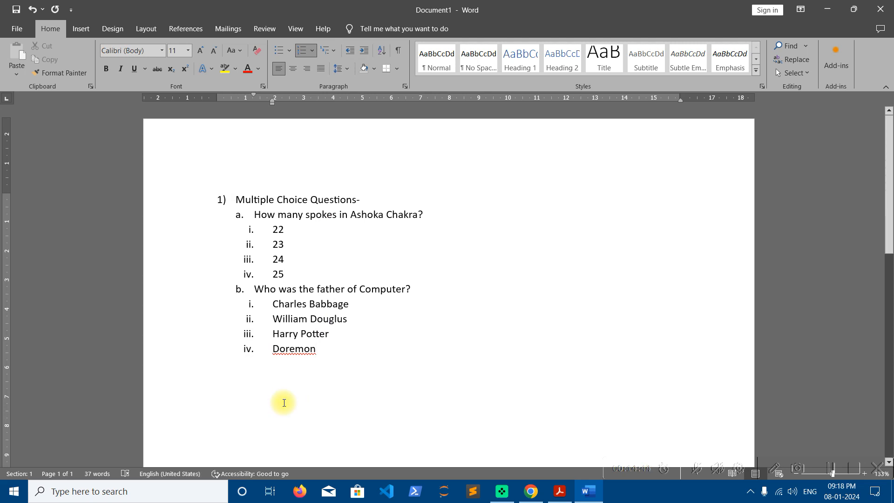
pyautogui.press('Return')
pyautogui.press('Return')
pyautogui.press('Return')
pyautogui.press('Return')
pyautogui.press('Return')
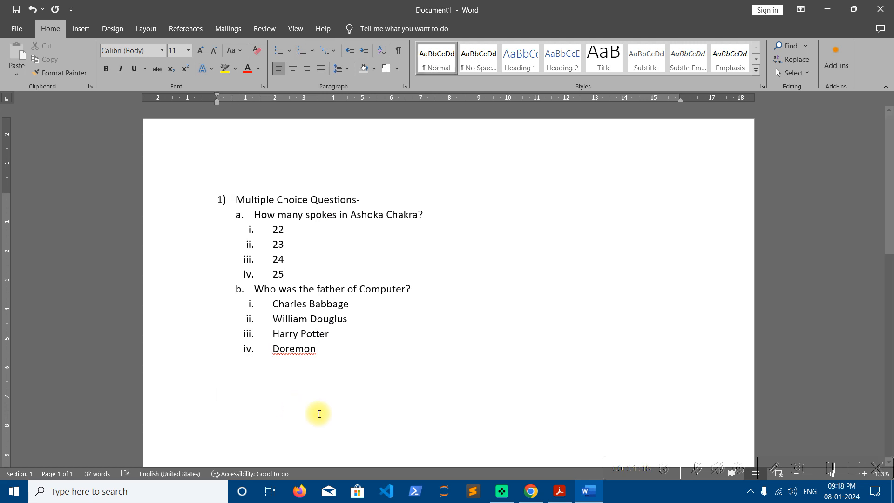
# - Type a plain sample line 'kfdjhbsafjkafjkfhasdfasfasffjffds' below the list and start a new paragraph
pyautogui.click(334, 52)
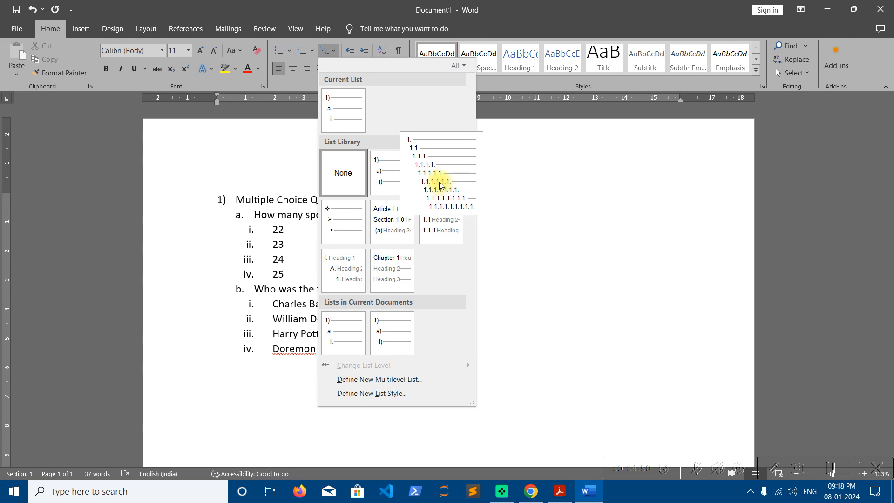
pyautogui.click(251, 401)
pyautogui.write('kfdjhbsafjkafjkfhasdfasfasffjffds')
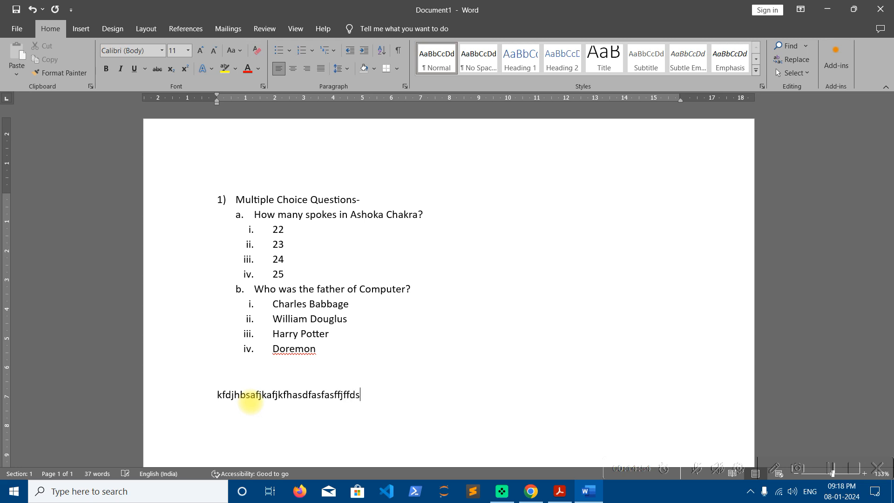
pyautogui.press('Return')
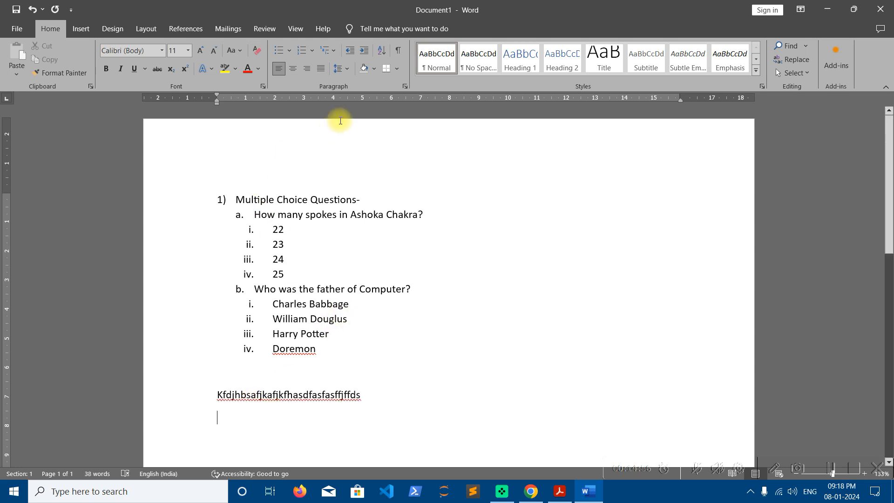
# - Apply the 1. / 1.1. / 1.1.1. multilevel list and type the first item 'dlaksjfsadhkfjahdlfhadsflsdhlfsd'
pyautogui.click(331, 53)
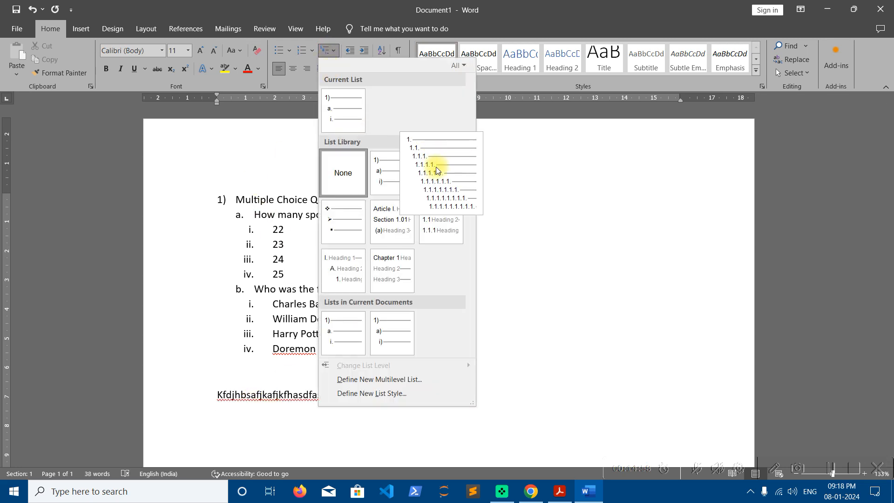
pyautogui.click(436, 169)
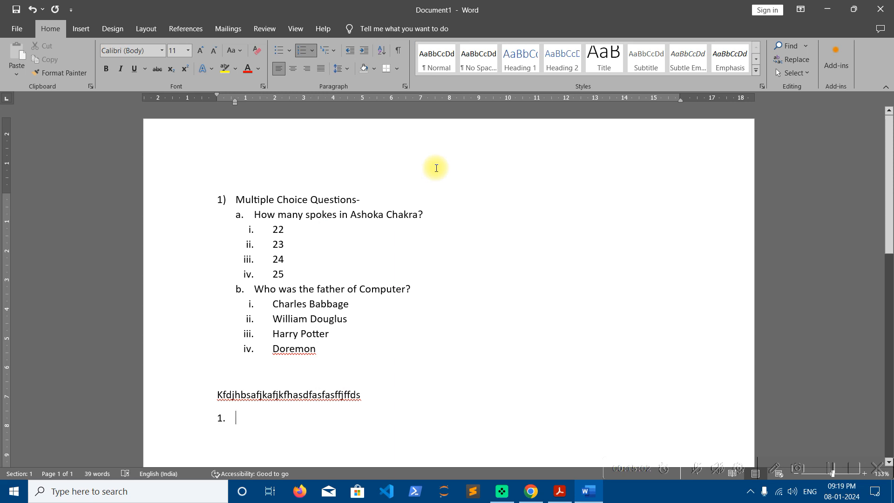
pyautogui.write('dlaksjfsadhkfjahdlfhadsflsdhlfsd')
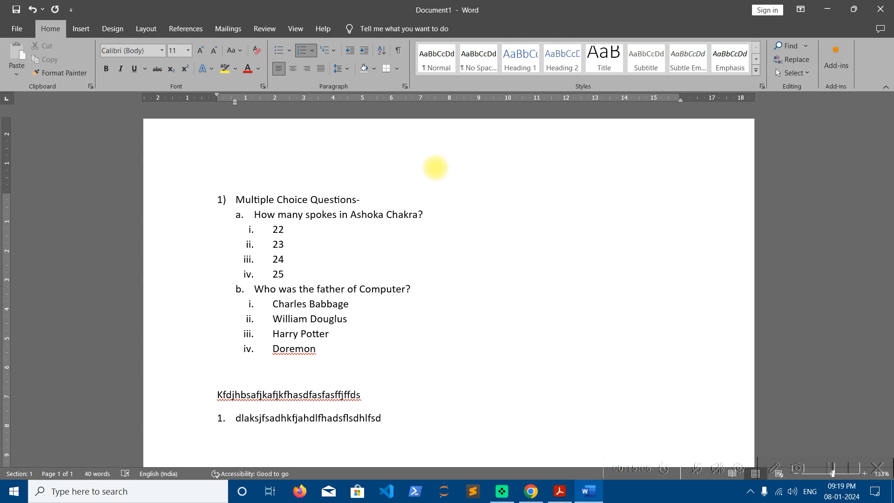
pyautogui.press('Return')
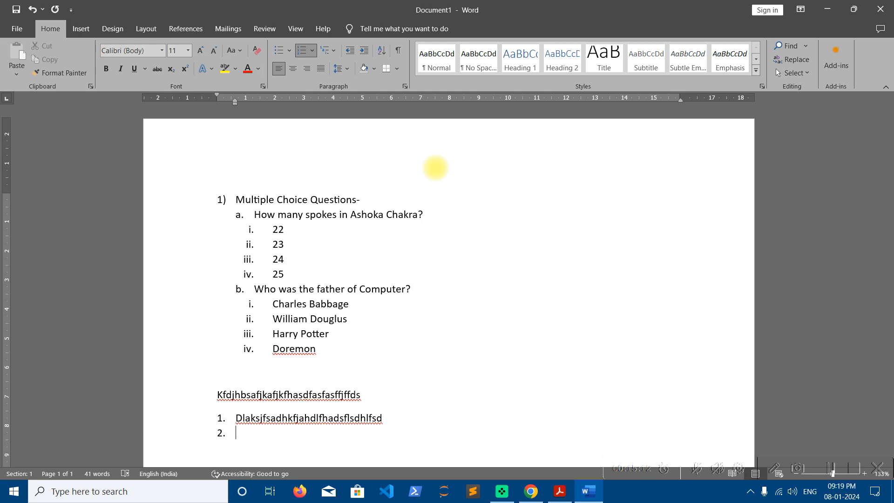
# - Demote the next item to level 1.1 and type 'kafbhaskdjfbhaskjfhafhafhfsah'
pyautogui.press('Tab')
pyautogui.write('kafbhaskdjfbhaskjfhafhafhfsah')
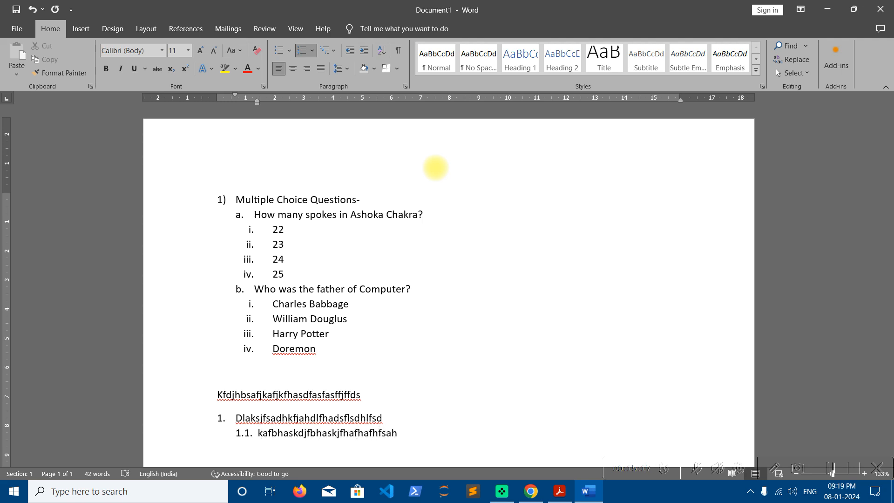
pyautogui.press('Return')
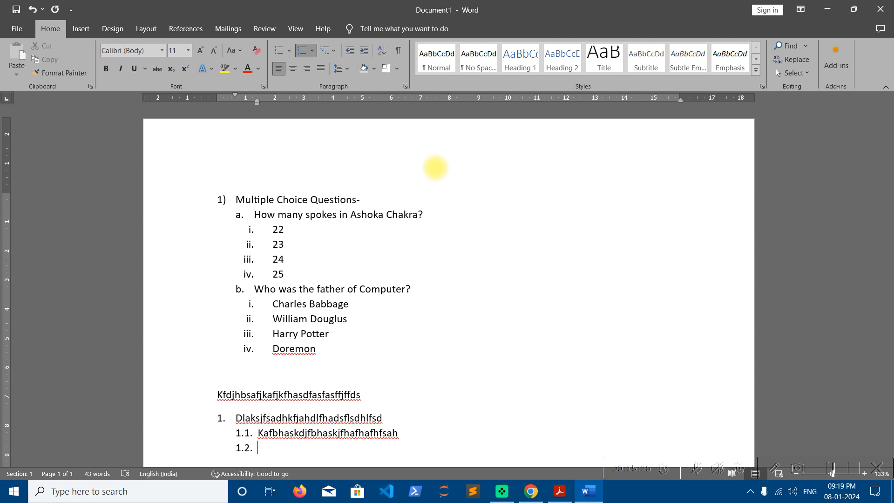
# - Demote to the third level and type items 'Kdjslfhsadlkjfa', 'Asdlfhdlfsadf', 'Asdfasdlfhadlfadf' and 'Adsfadfdsf'
pyautogui.press('Tab')
pyautogui.write('Kdjslfhsadlkjfa')
pyautogui.press('Return')
pyautogui.write('Asdlfhdlfsadf')
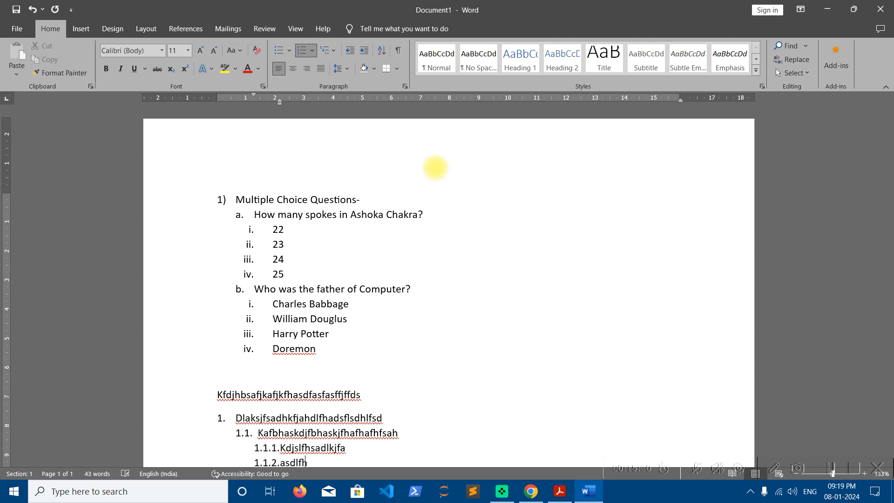
pyautogui.press('Return')
pyautogui.write('Asdfasdlfhadlfadf')
pyautogui.press('Return')
pyautogui.write('Adsfadfdsf')
pyautogui.press('Return')
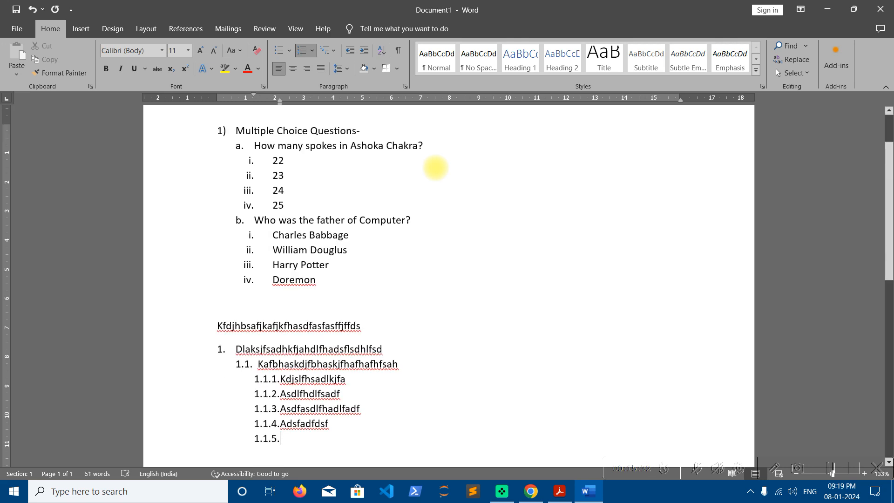
# - Promote the next item back to the second level and type 'alsdkfjhladkfhsdlfdsh'
pyautogui.hotkey('shift', 'Tab')
pyautogui.write('alsdkfjhladkfhsdlfdsh')
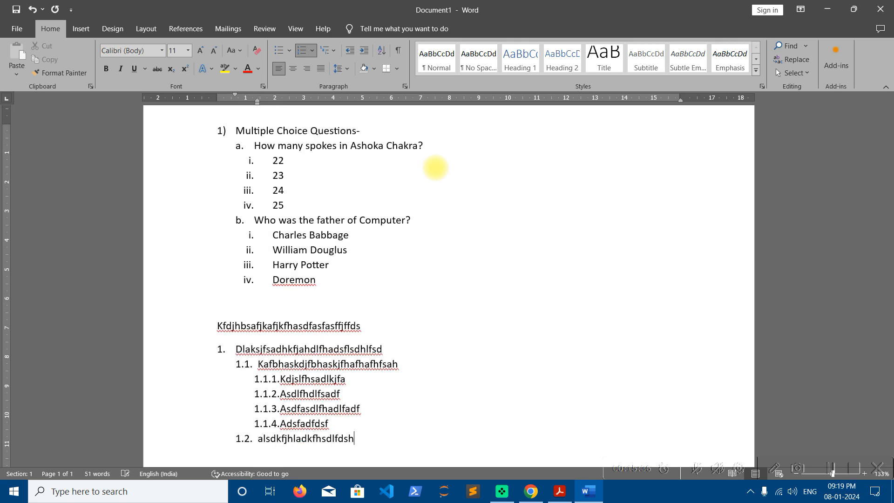
pyautogui.press('Return')
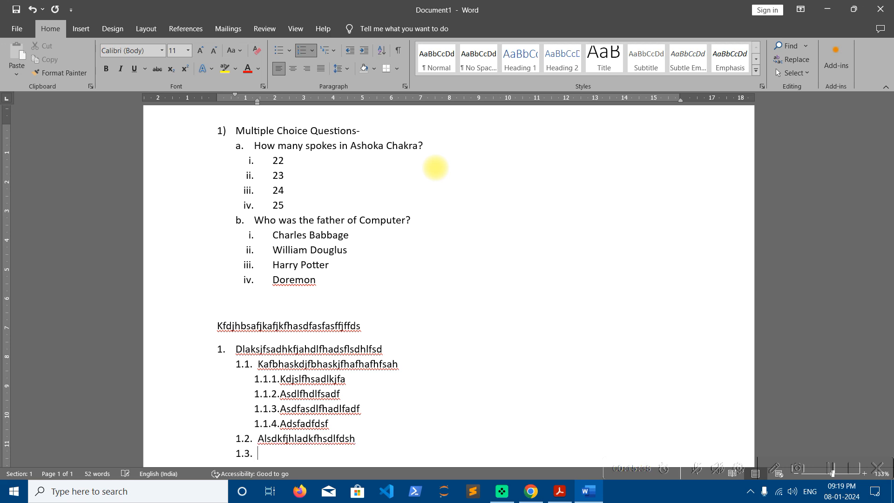
# - Add third-level items 'asdifasdfasdfsadif', 'fsdhfisdahsf ihsdf' and 'sodifjsdpoifasdpiof' under item 1.2
pyautogui.press('Tab')
pyautogui.write('asdifasdfasdfsadif')
pyautogui.press('Return')
pyautogui.write('fsdhfisdaf')
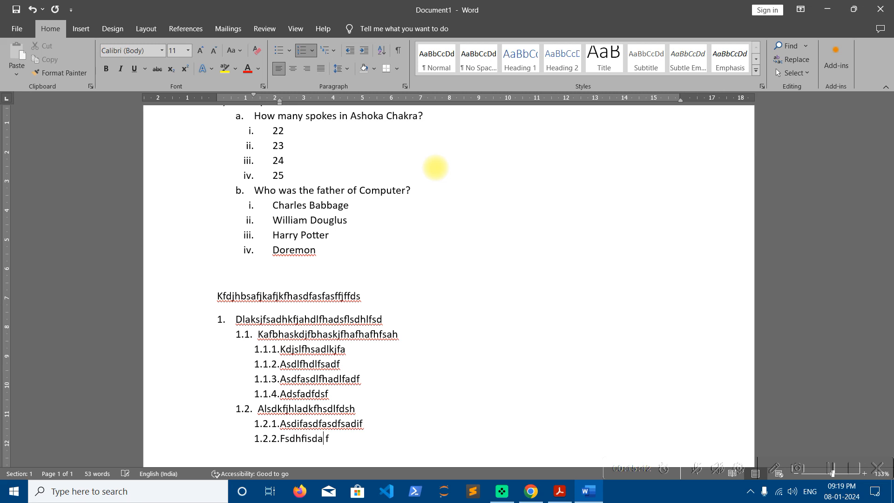
pyautogui.write('hsf ihsdf')
pyautogui.press('Return')
pyautogui.write('sodifjsdpoifasdpiof')
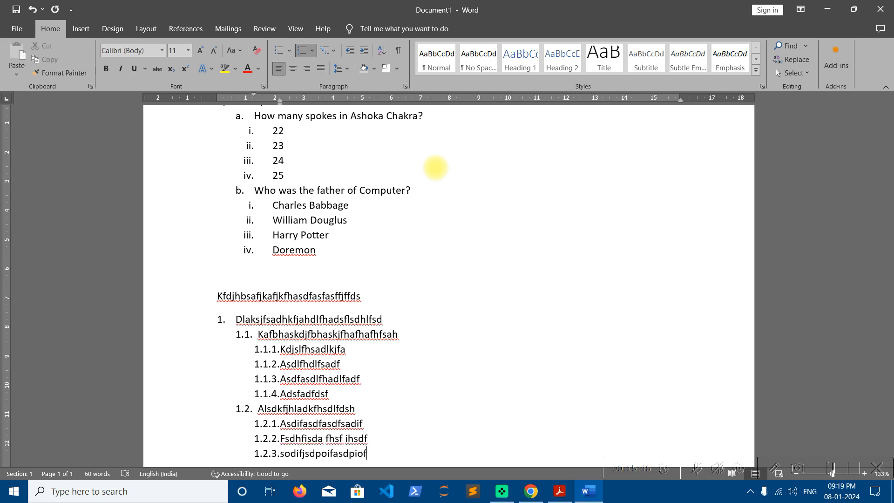
# - Start a new item and promote it twice to the top level 2
pyautogui.press('Return')
pyautogui.hotkey('shift', 'Tab')
pyautogui.hotkey('shift', 'Tab')
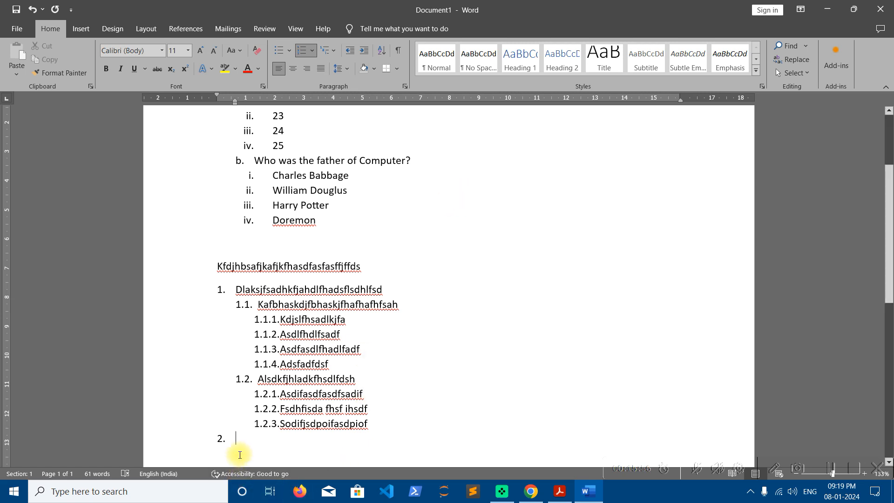
# - Browse the bullet, numbering and multilevel list galleries without applying any format
pyautogui.scroll(3, 240, 455)
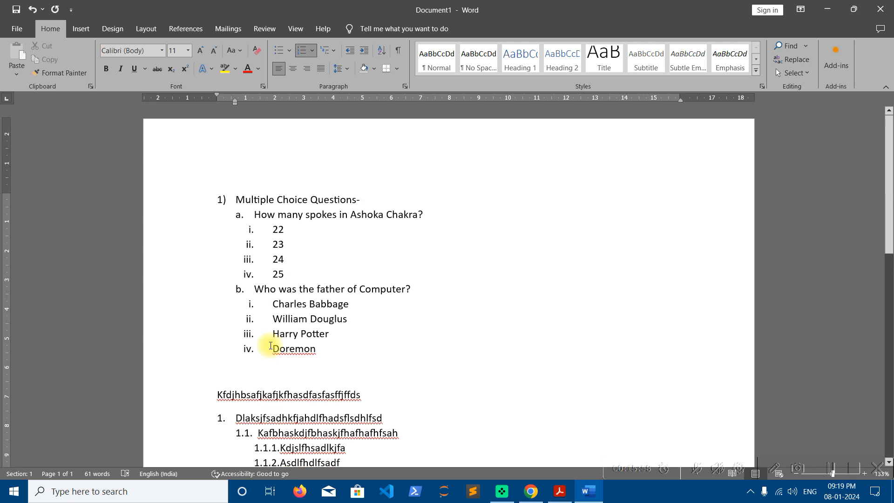
pyautogui.click(289, 51)
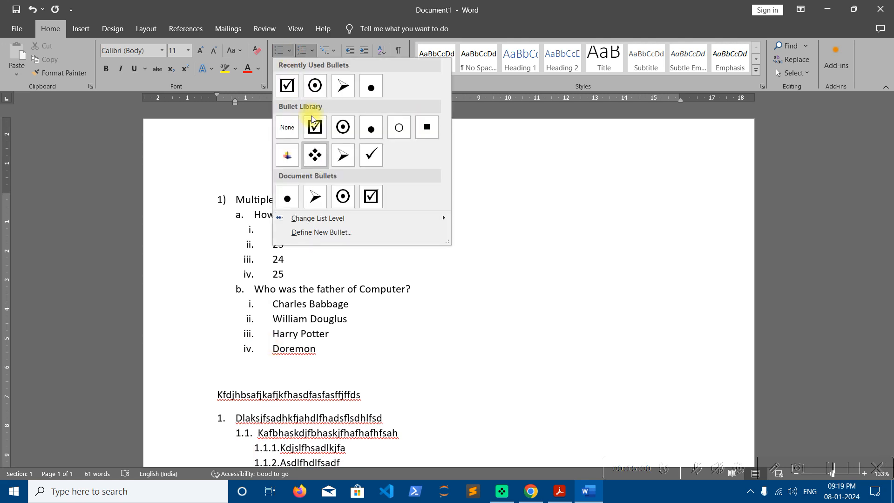
pyautogui.click(312, 51)
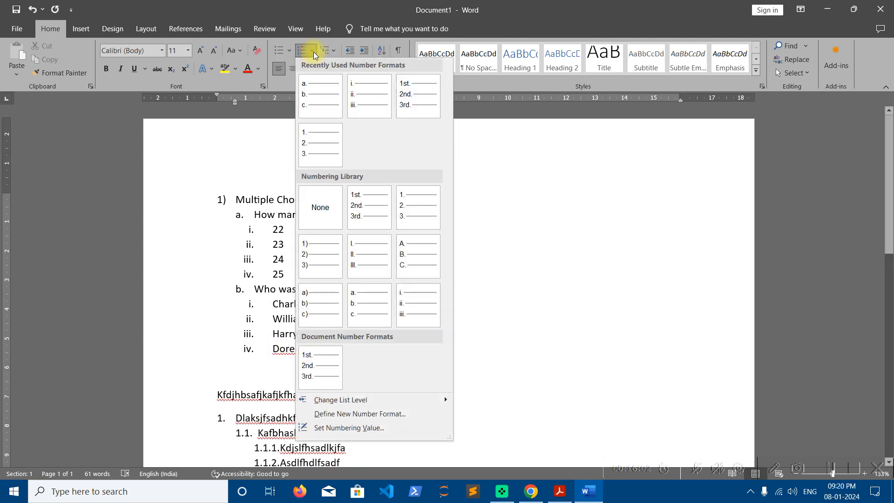
pyautogui.click(331, 49)
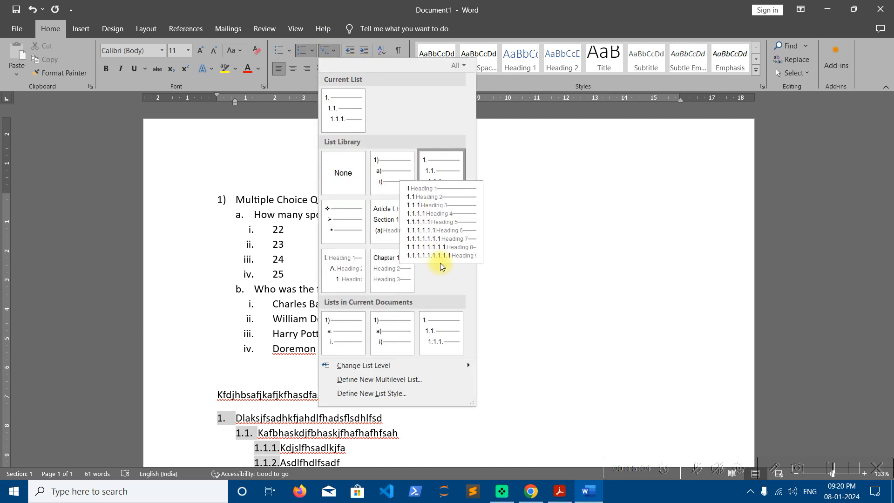
pyautogui.click(533, 284)
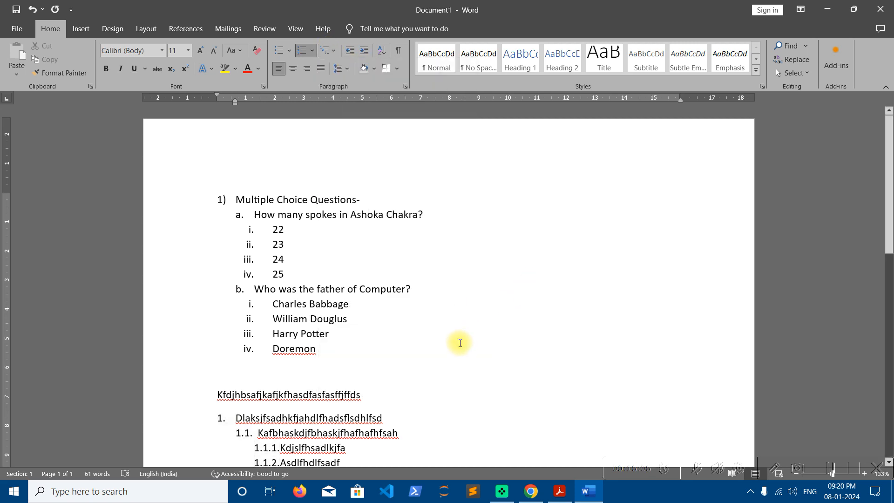
# - Select the sample line and the whole multilevel list below the questions and delete them
pyautogui.scroll(-4, 436, 323)
pyautogui.moveTo(234, 353); pyautogui.dragTo(185, 189)
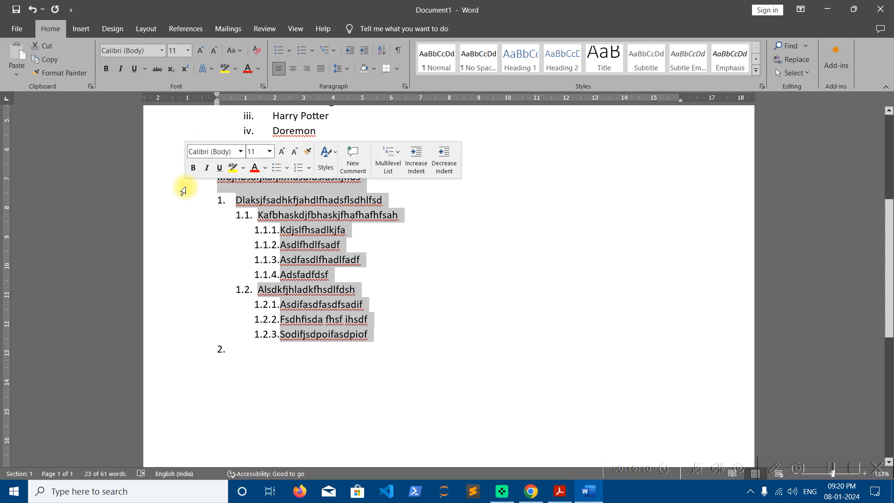
pyautogui.press('Delete')
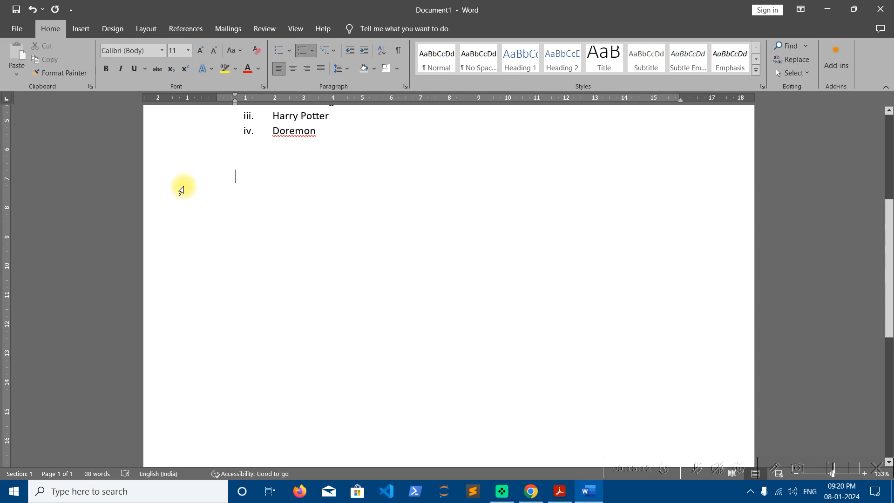
# - Remove the list numbering and type 'Tab' and 'Enter' on two lines
pyautogui.press('BackSpace')
pyautogui.write('Tab')
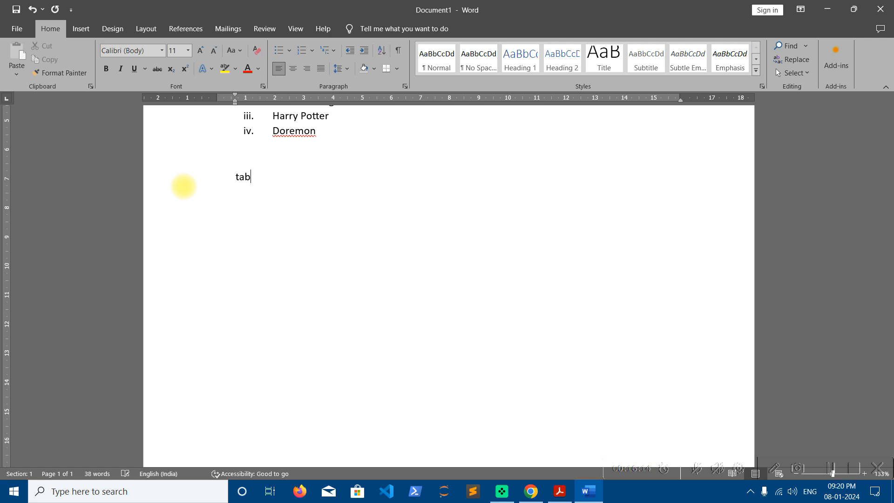
pyautogui.press('Return')
pyautogui.write('Enter')
# - Close the document without saving changes
pyautogui.click(881, 9)
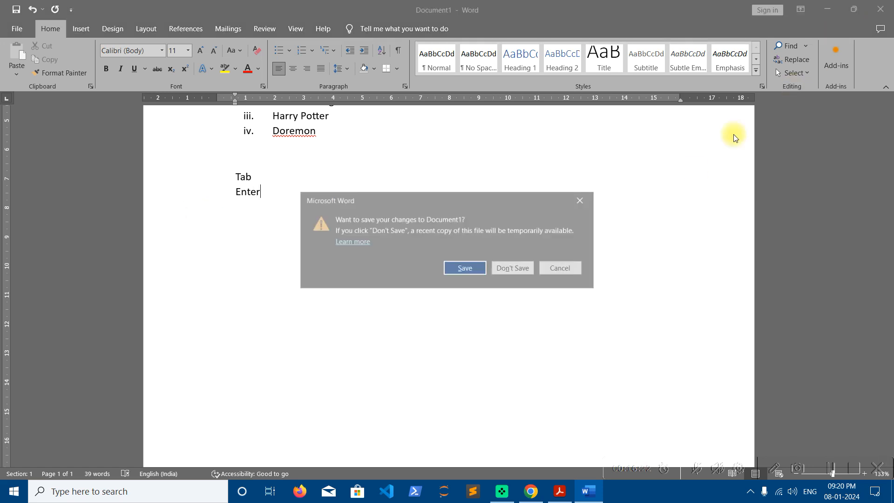
pyautogui.click(515, 267)
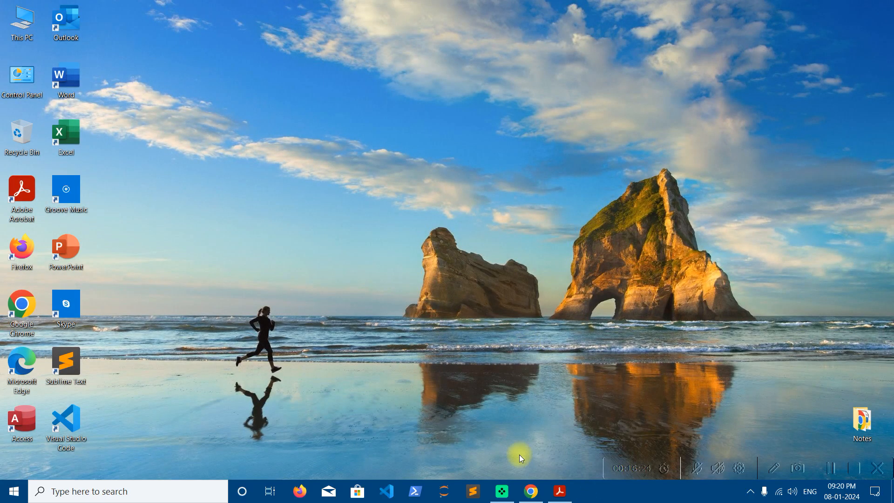
# - Switch to the tutorial topics PDF in Acrobat and close it
pyautogui.click(560, 491)
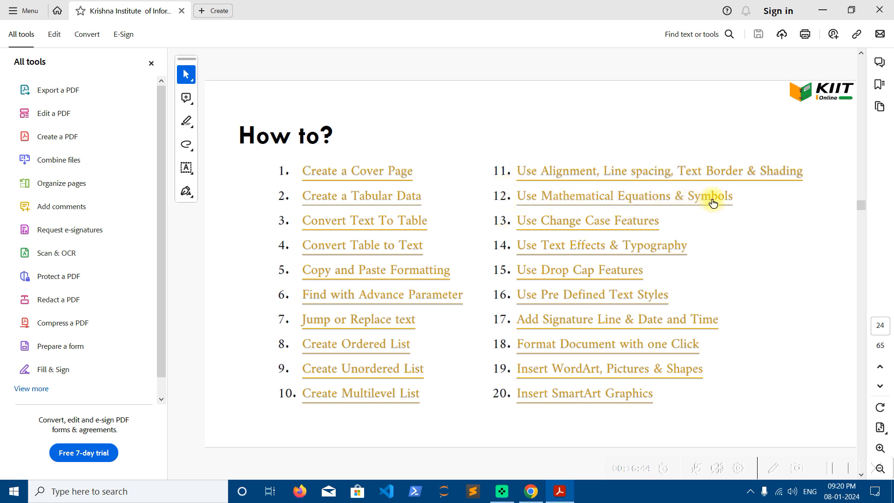
pyautogui.click(888, 7)
pyautogui.rightClick(497, 102)
pyautogui.click(522, 138)
pyautogui.rightClick(416, 64)
pyautogui.click(467, 100)
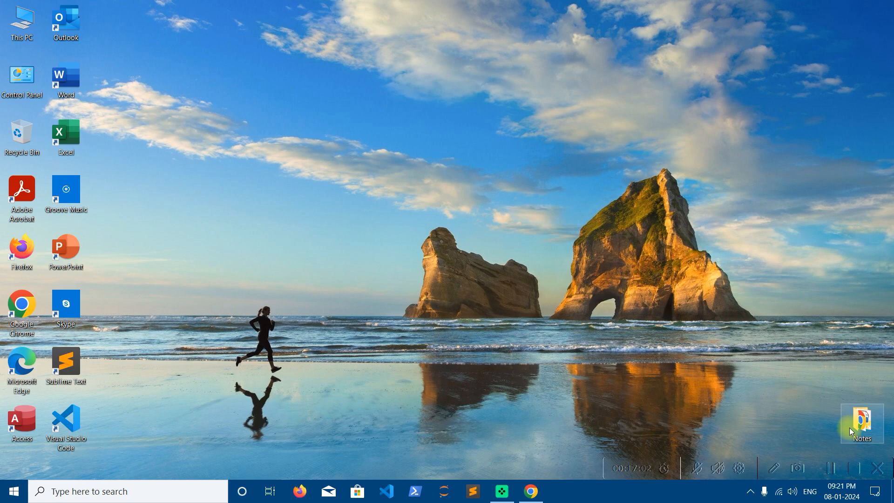
pyautogui.click(863, 472)
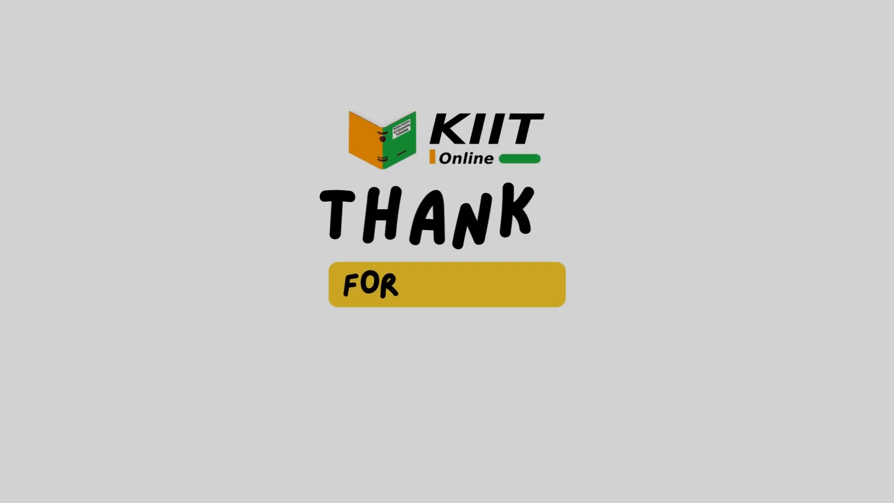